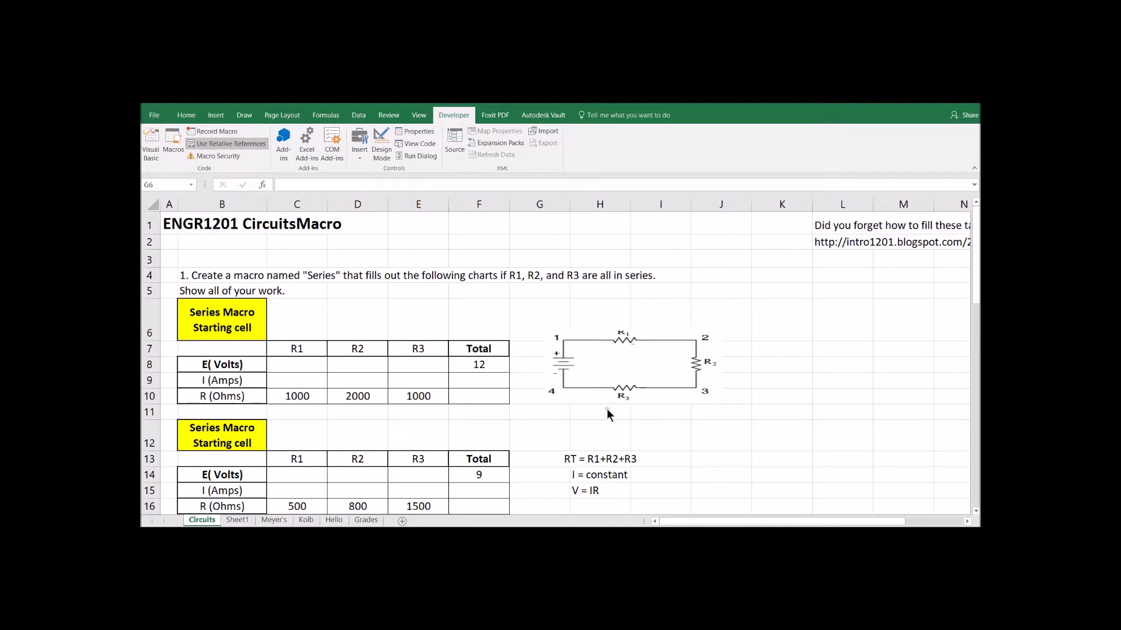
click(362, 244)
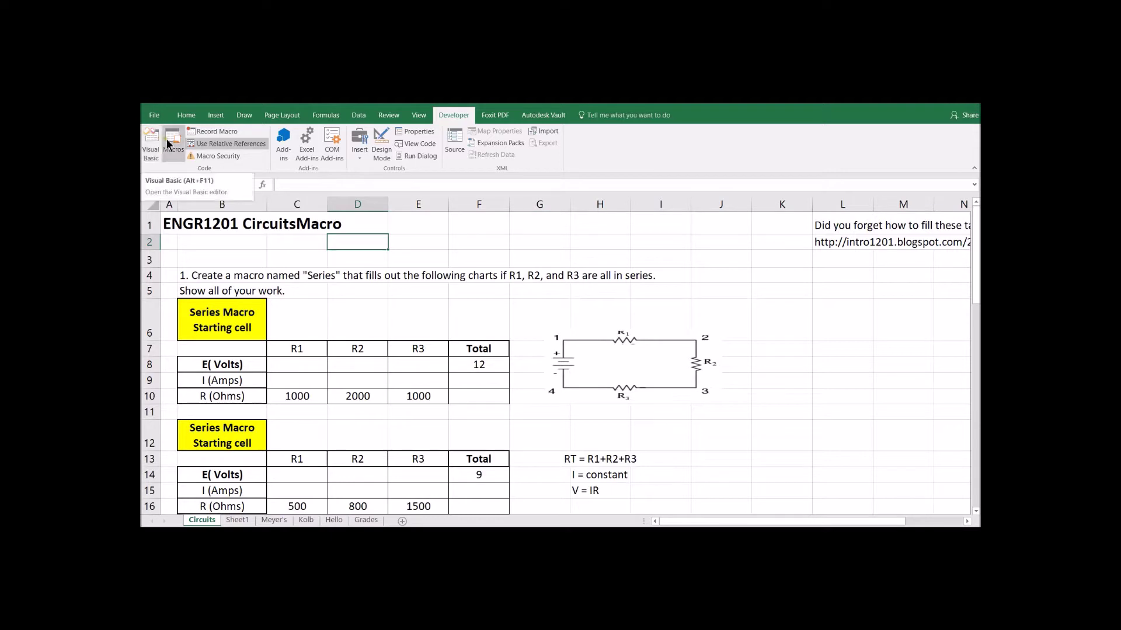
click(208, 144)
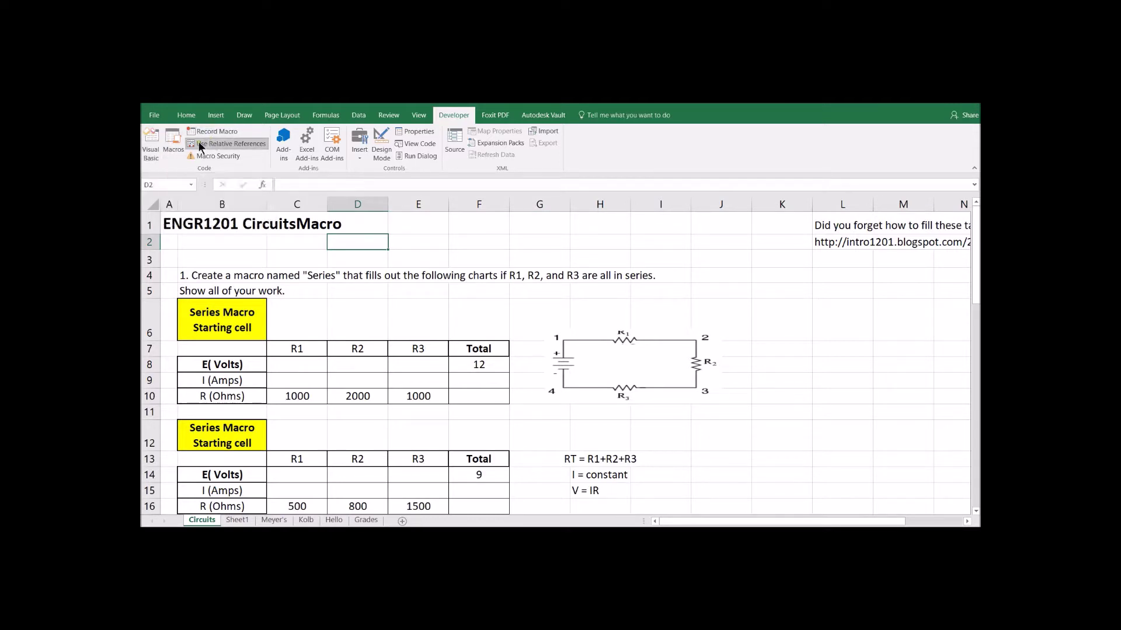
click(411, 247)
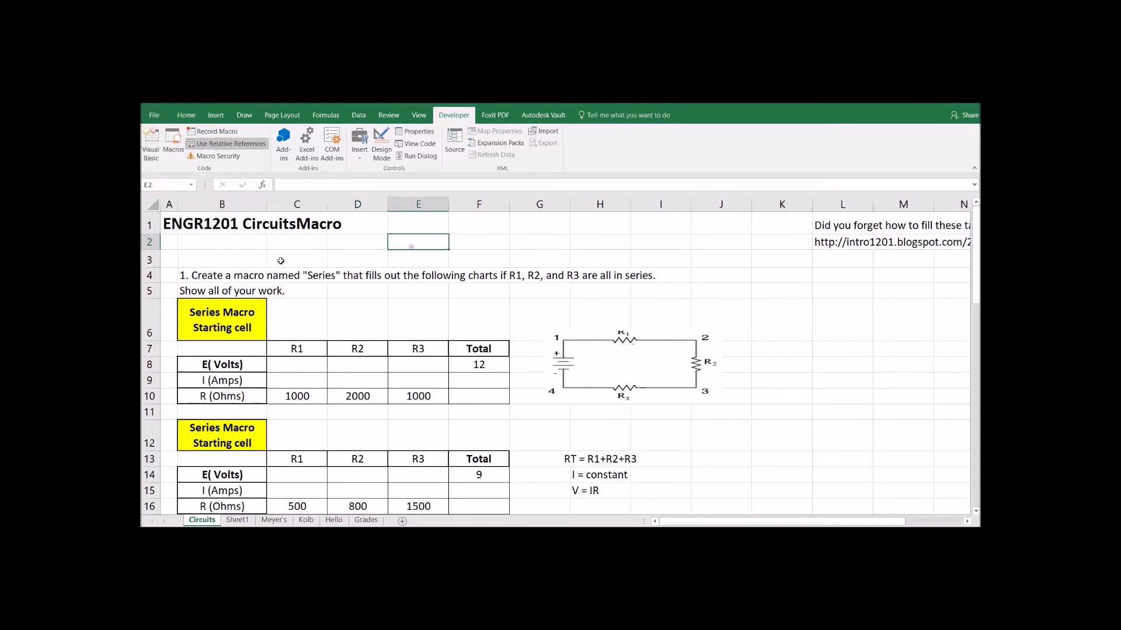
click(226, 243)
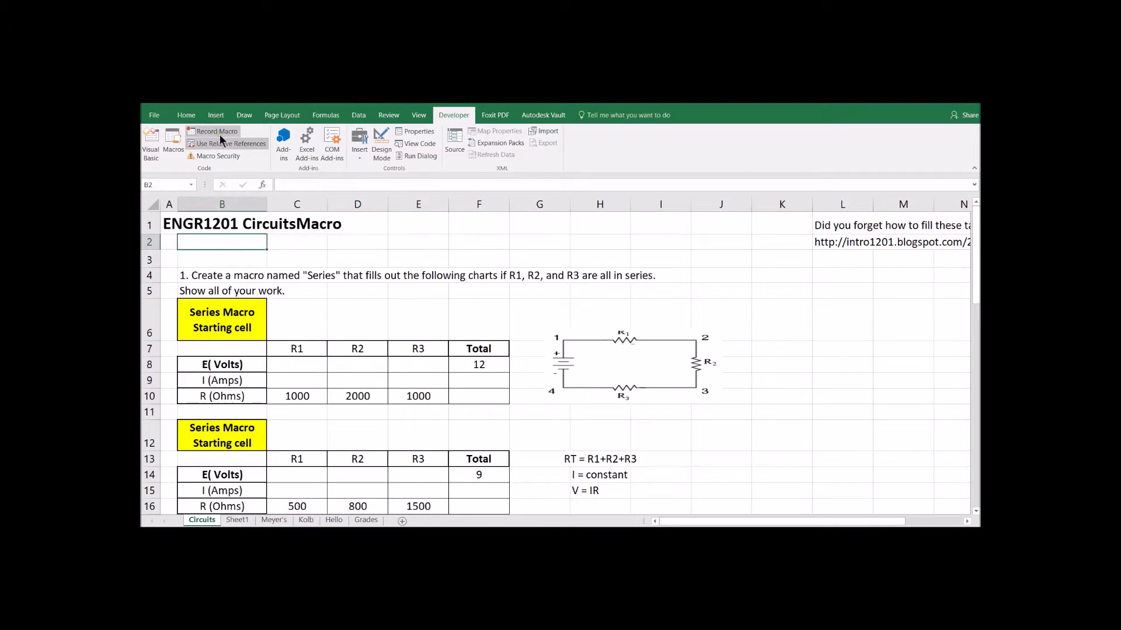
click(290, 245)
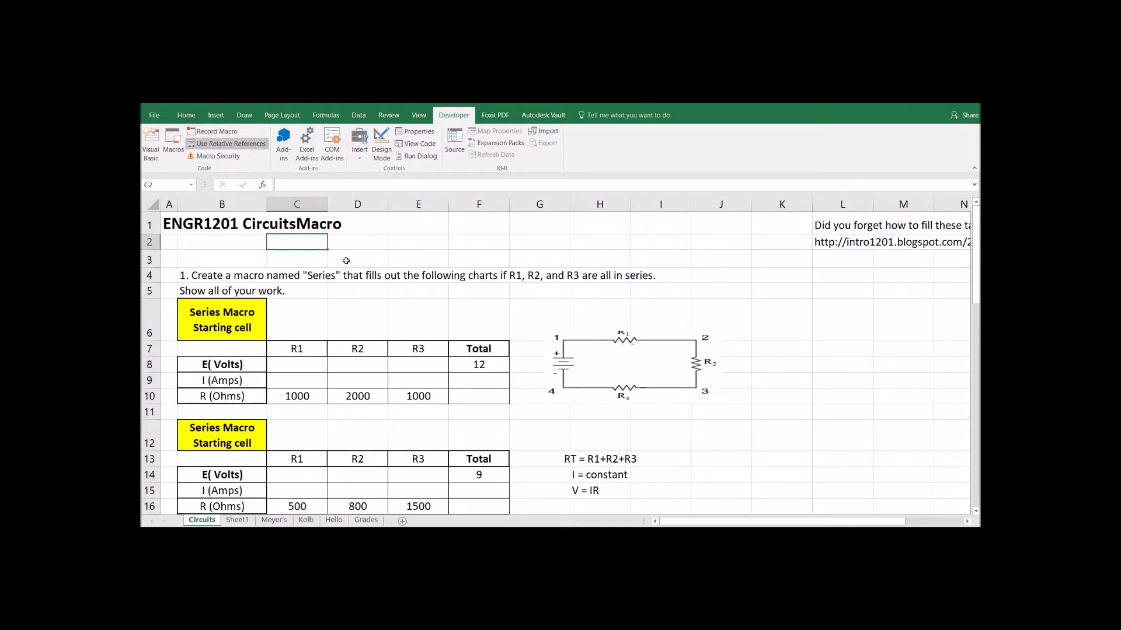
click(350, 241)
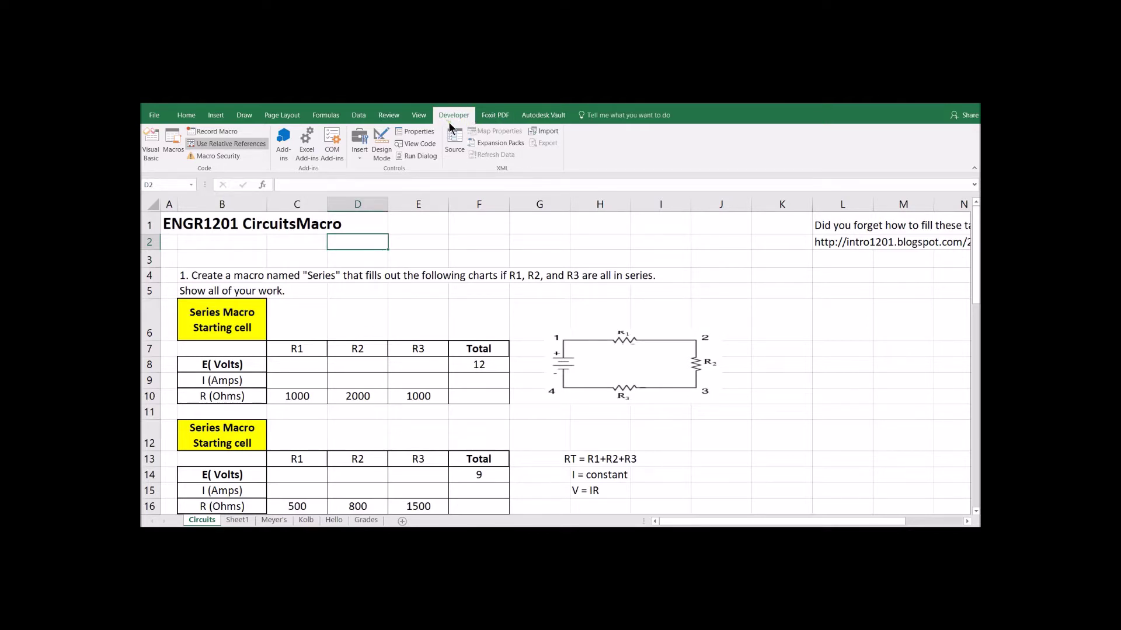
Check in the ribbon customization options that the Developer tab is enabled.
click(153, 117)
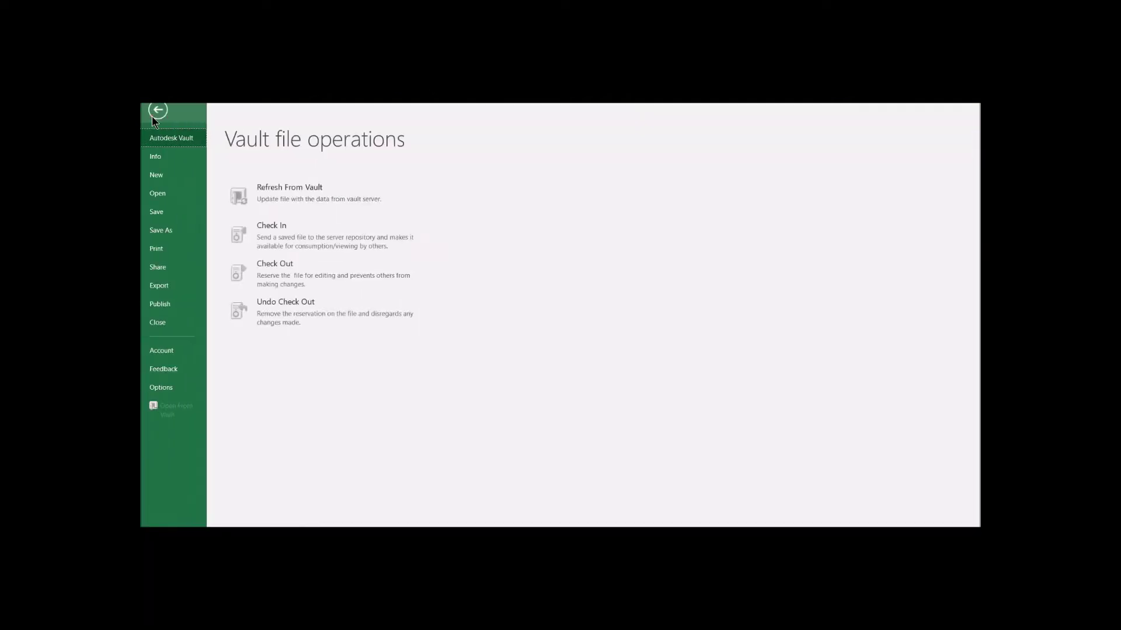
click(180, 387)
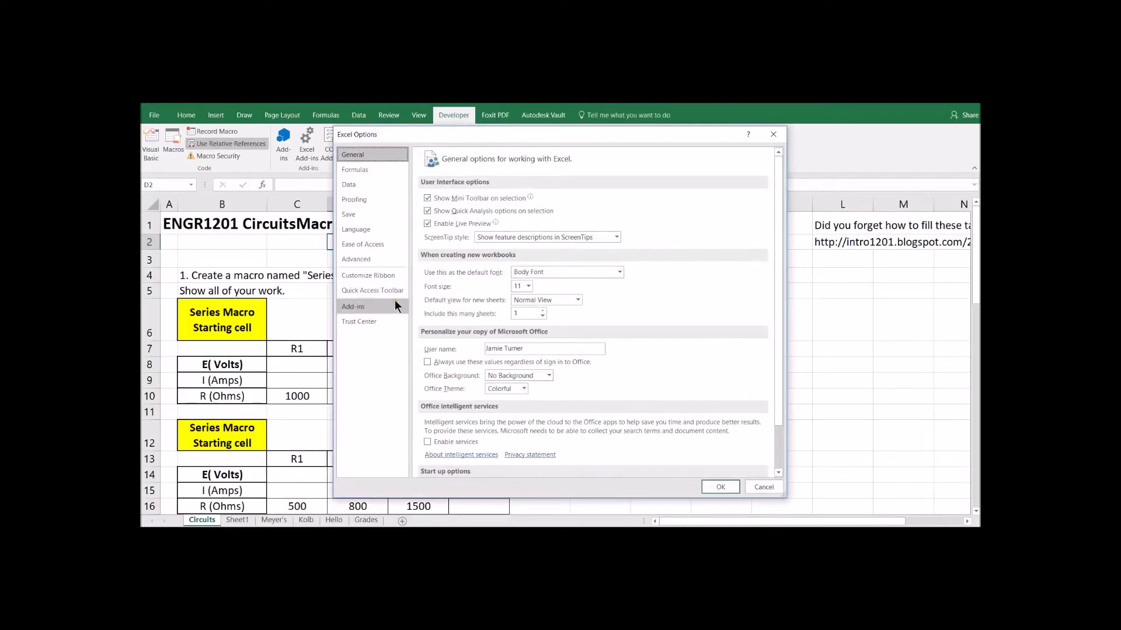
click(386, 280)
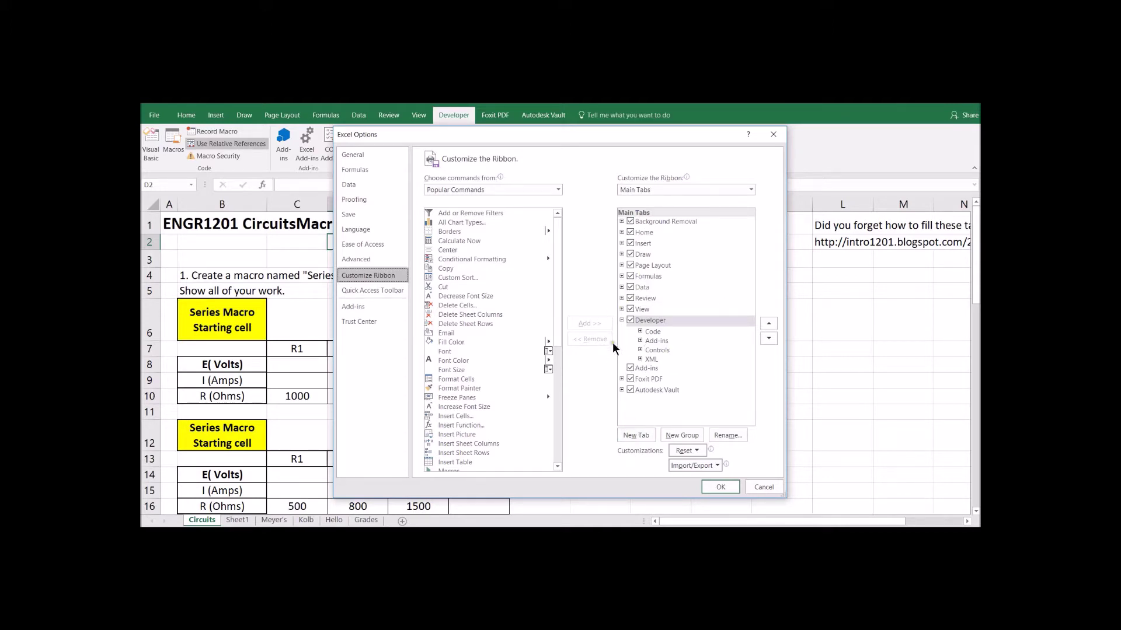
click(631, 320)
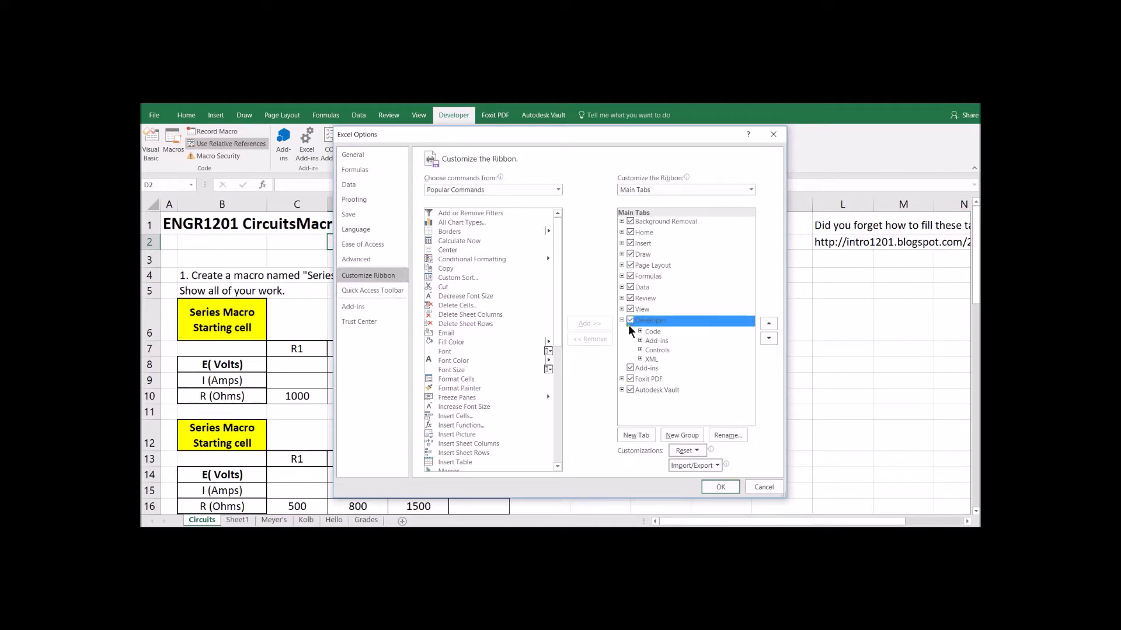
click(719, 488)
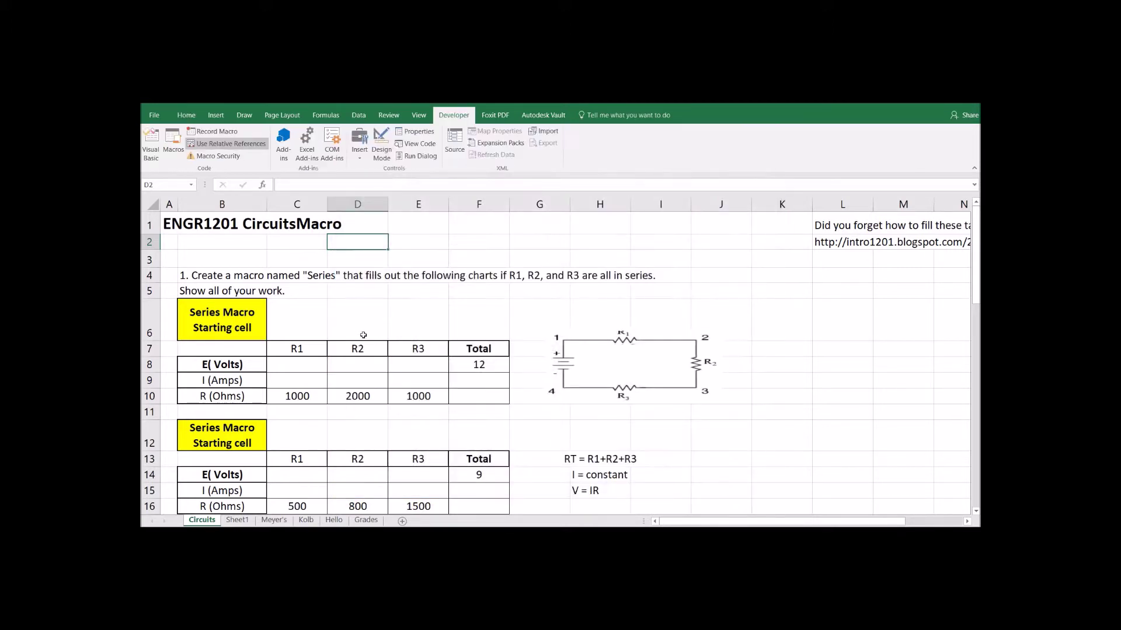
click(360, 317)
click(358, 259)
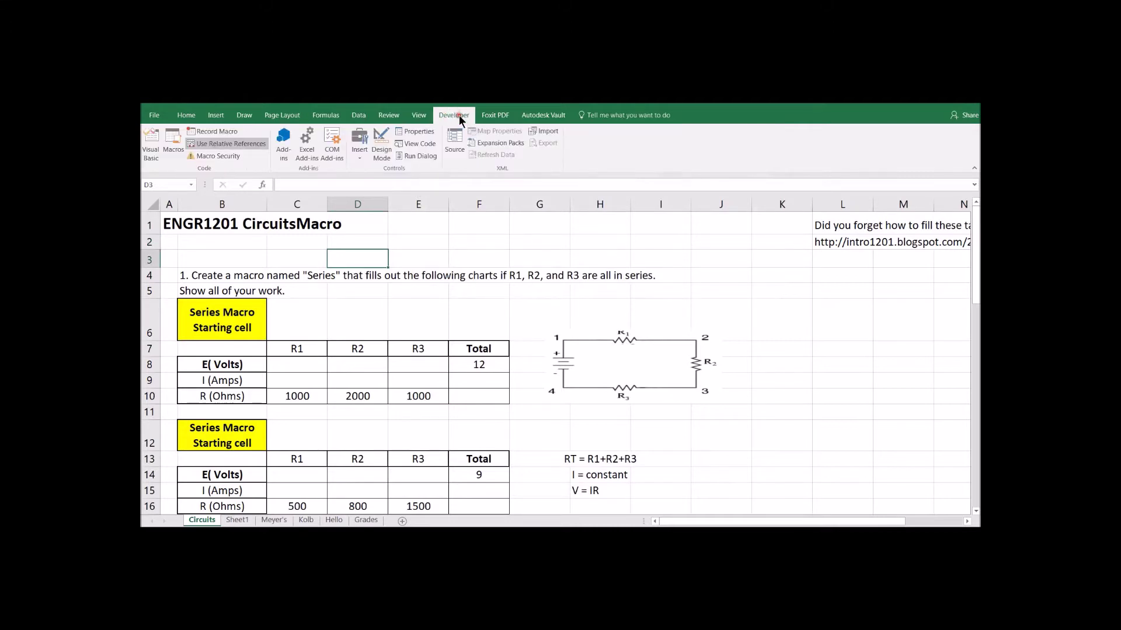
click(218, 254)
click(241, 327)
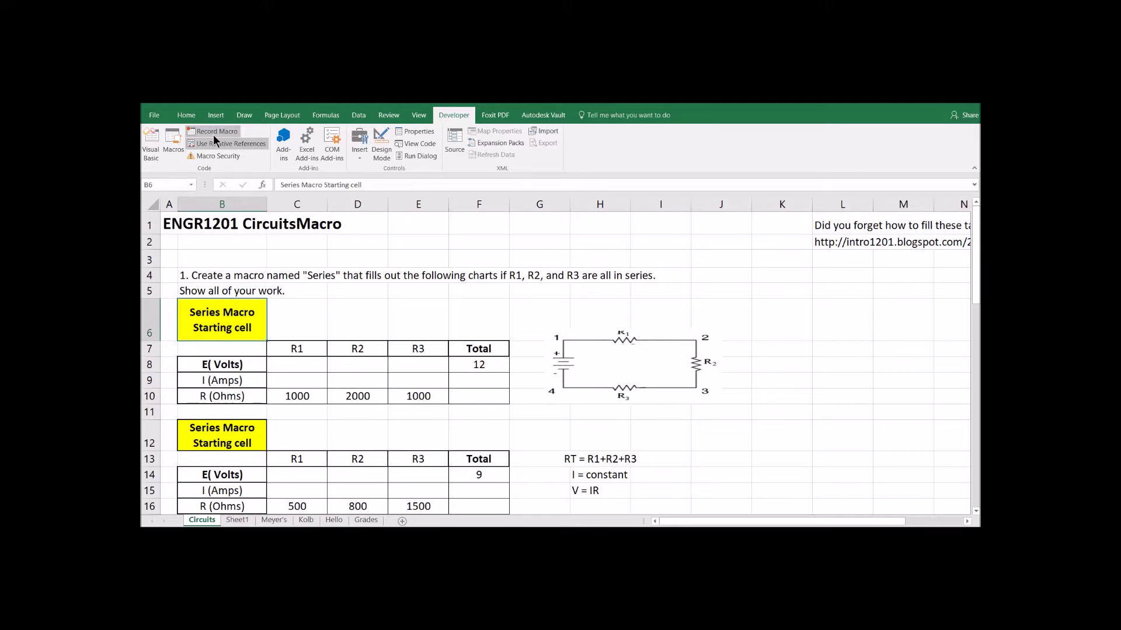
shift+click(318, 318)
click(220, 315)
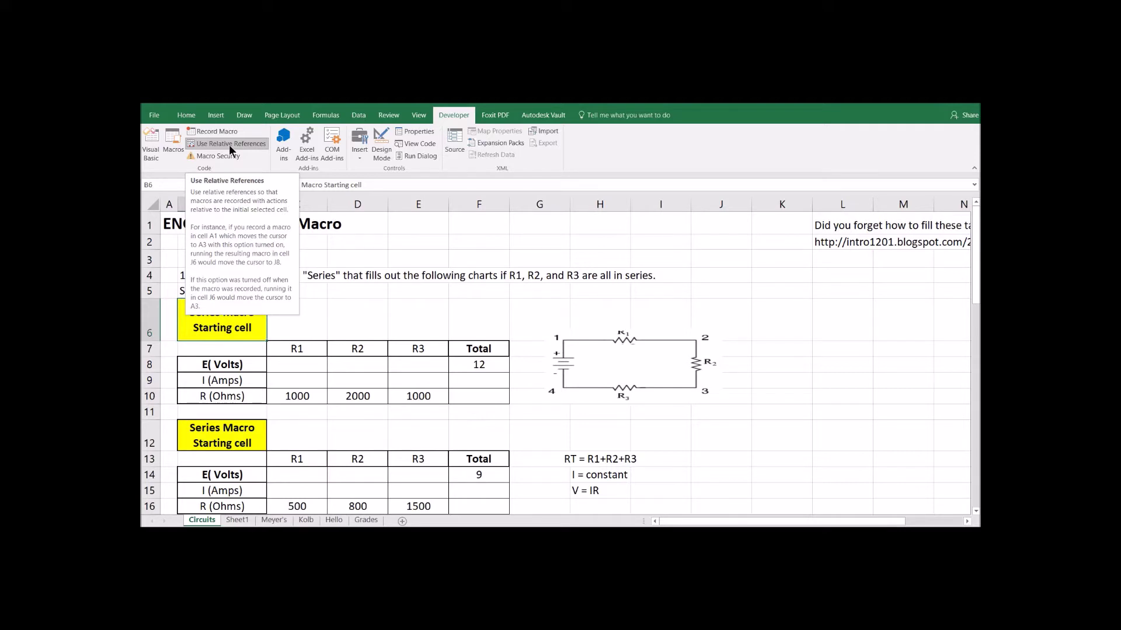
click(352, 320)
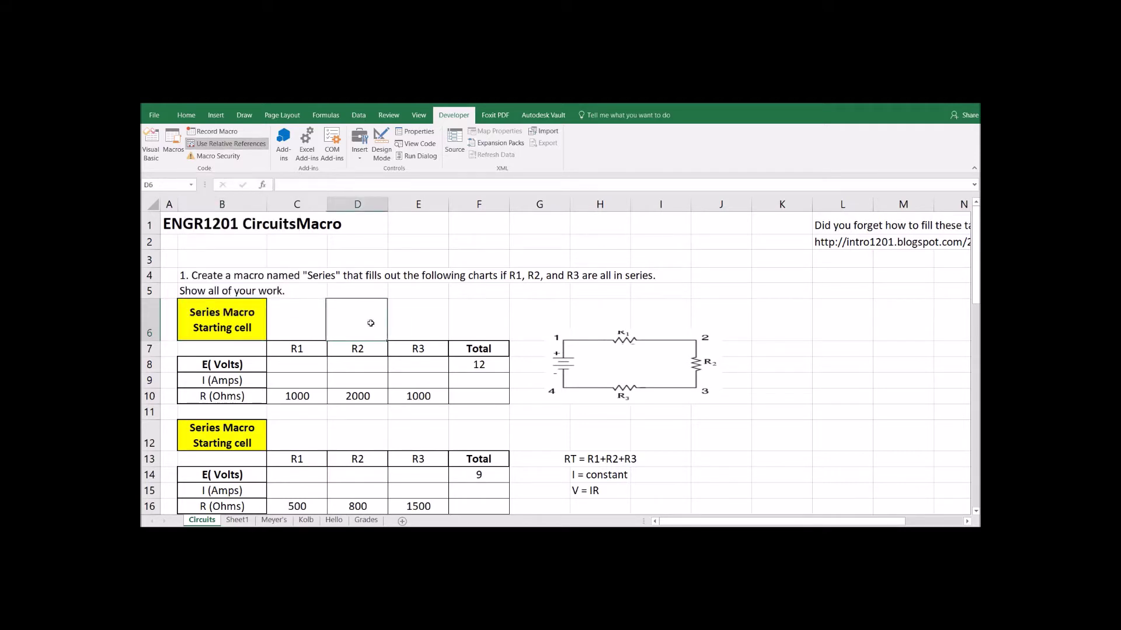
click(437, 317)
click(487, 304)
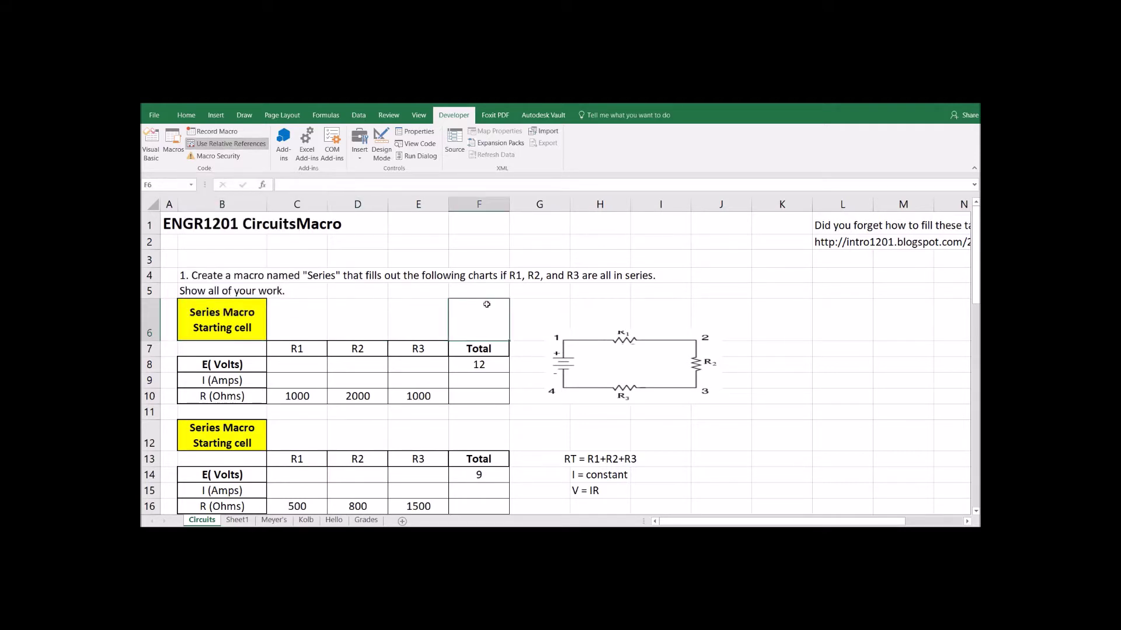
From starting cell B6, set up a new relative-reference macro recording named Series with the shortcut Ctrl+s.
click(246, 325)
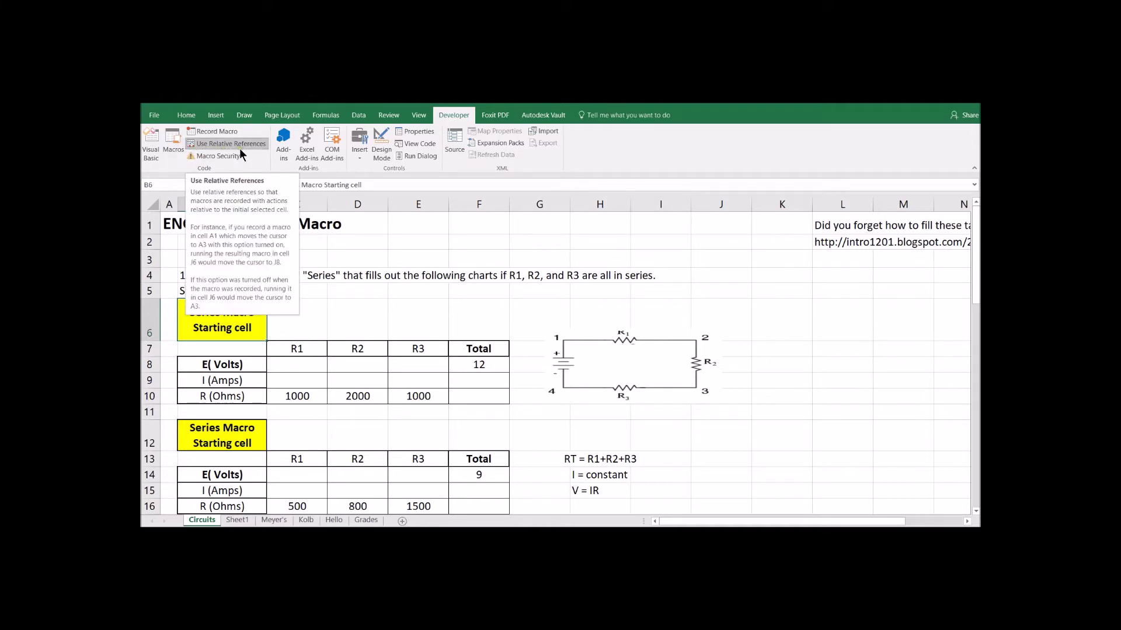
click(215, 132)
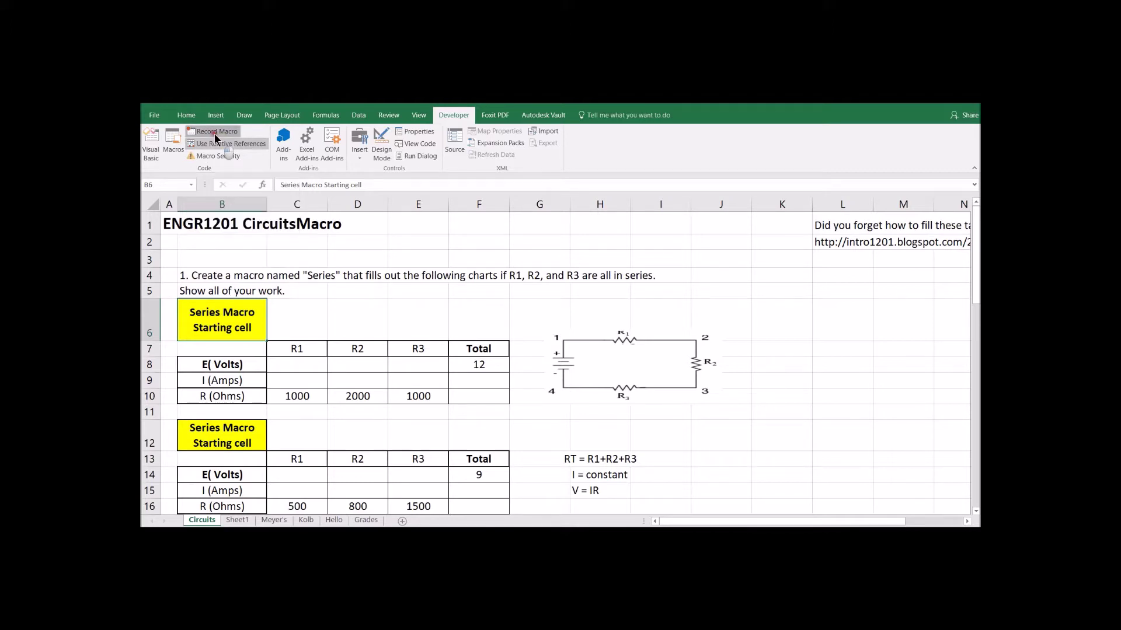
drag(580, 275, 340, 286)
click(412, 285)
text(Series)
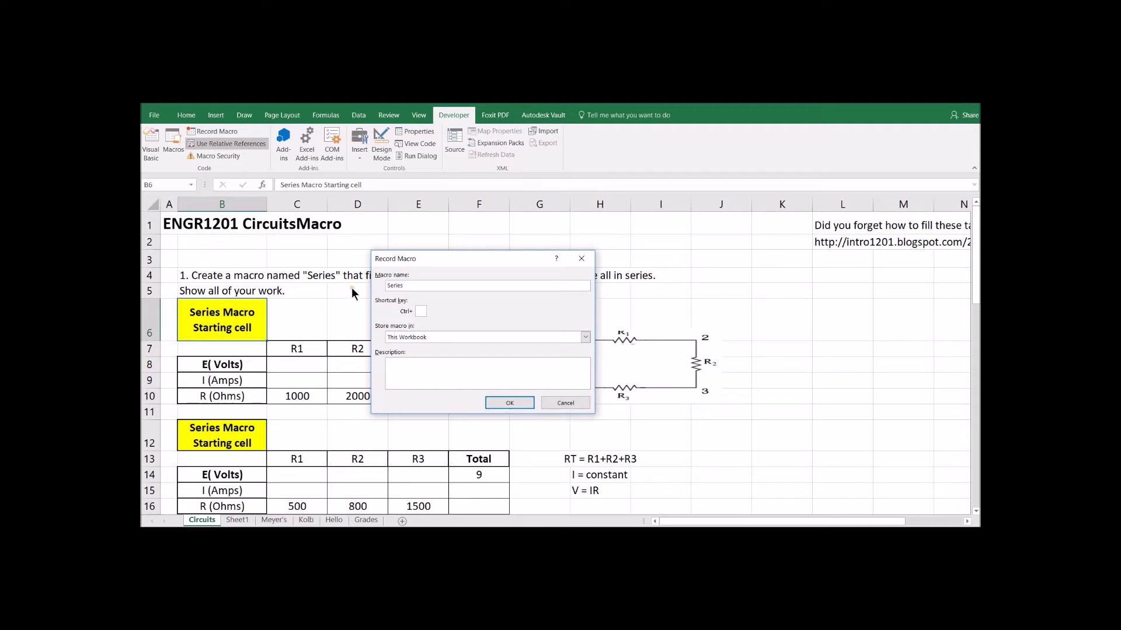
click(422, 312)
text(s)
Describe the macro as "This program will calculate voltages and current for resistors in series." and start recording it.
click(409, 368)
text(This program will calculate voltages and current for )
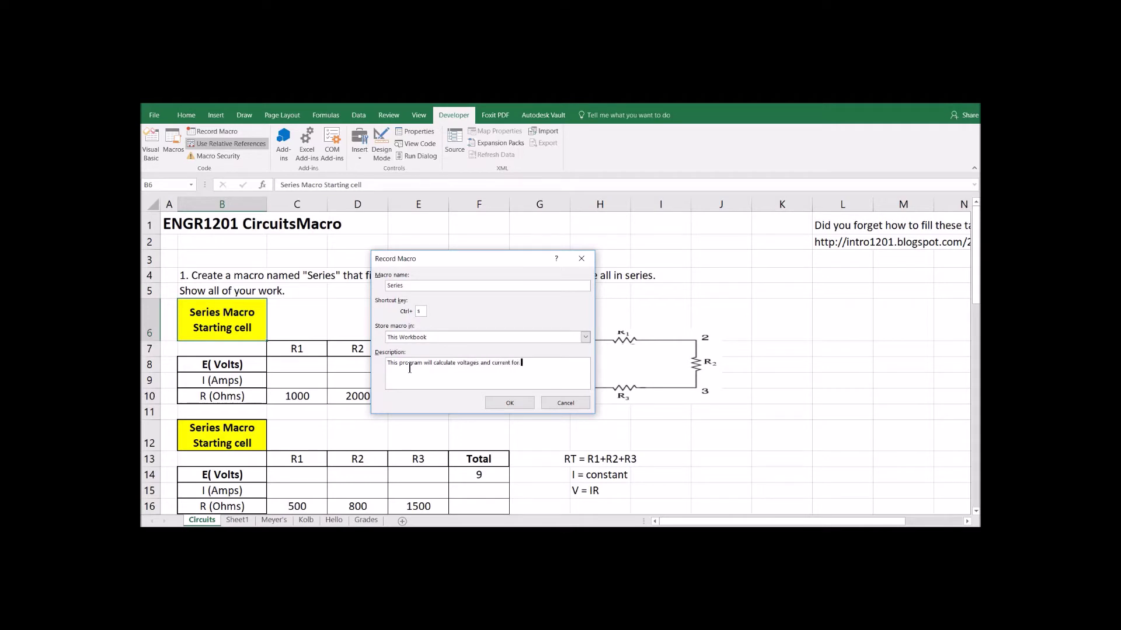
text(resistors in series.)
click(432, 338)
click(453, 383)
click(509, 402)
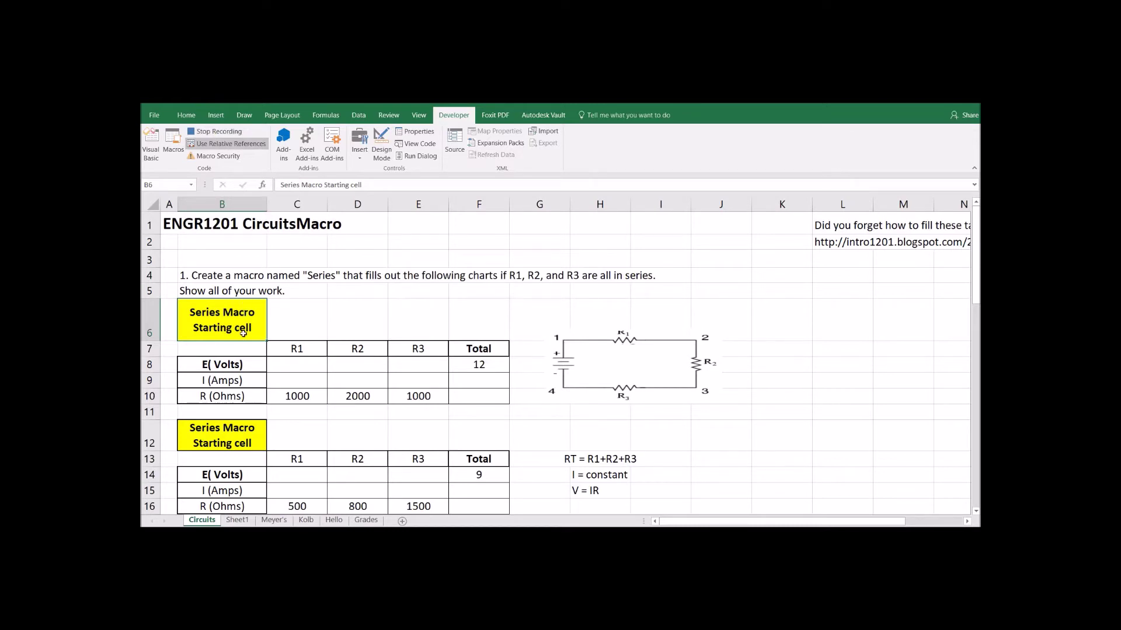
Calculate the total resistance in F10 with the formula =C10+D10+E10.
click(475, 398)
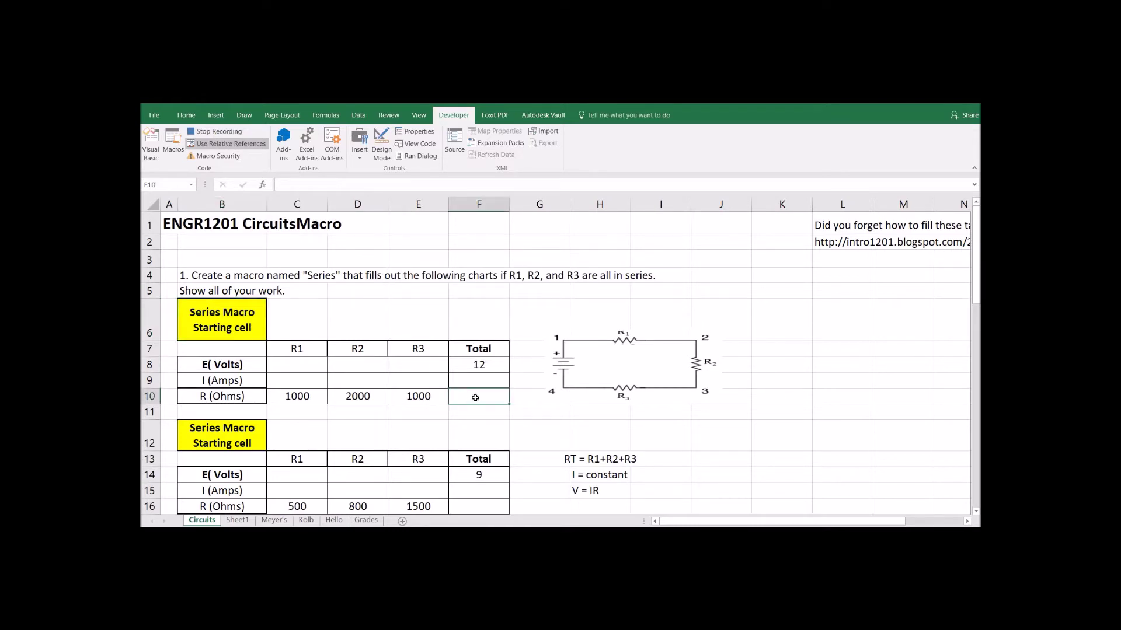
text(=)
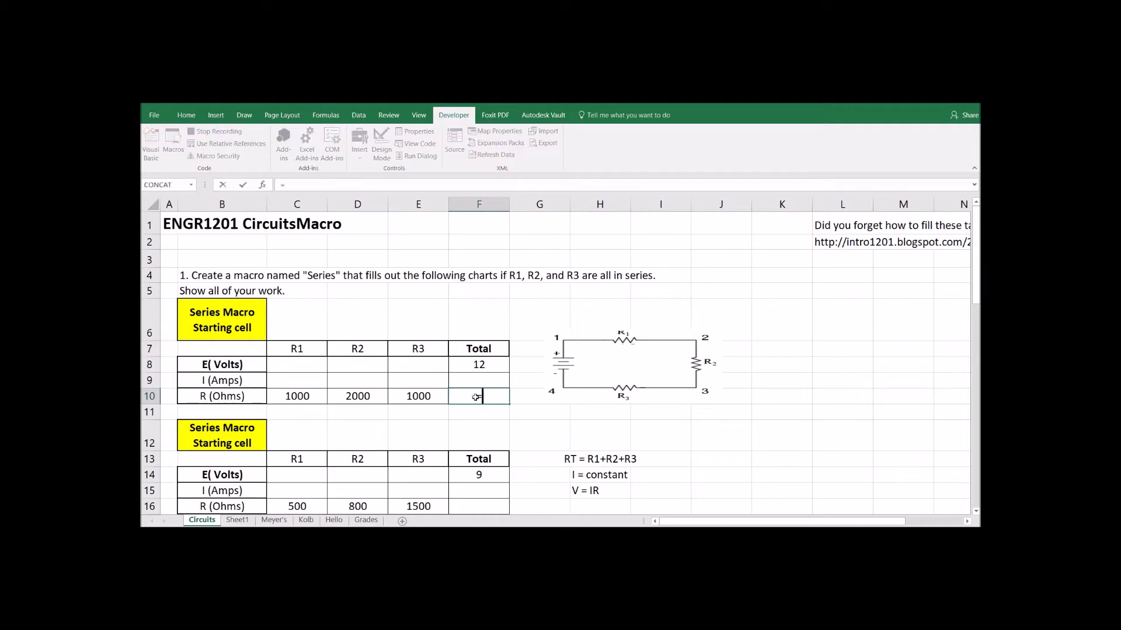
click(317, 397)
text(+)
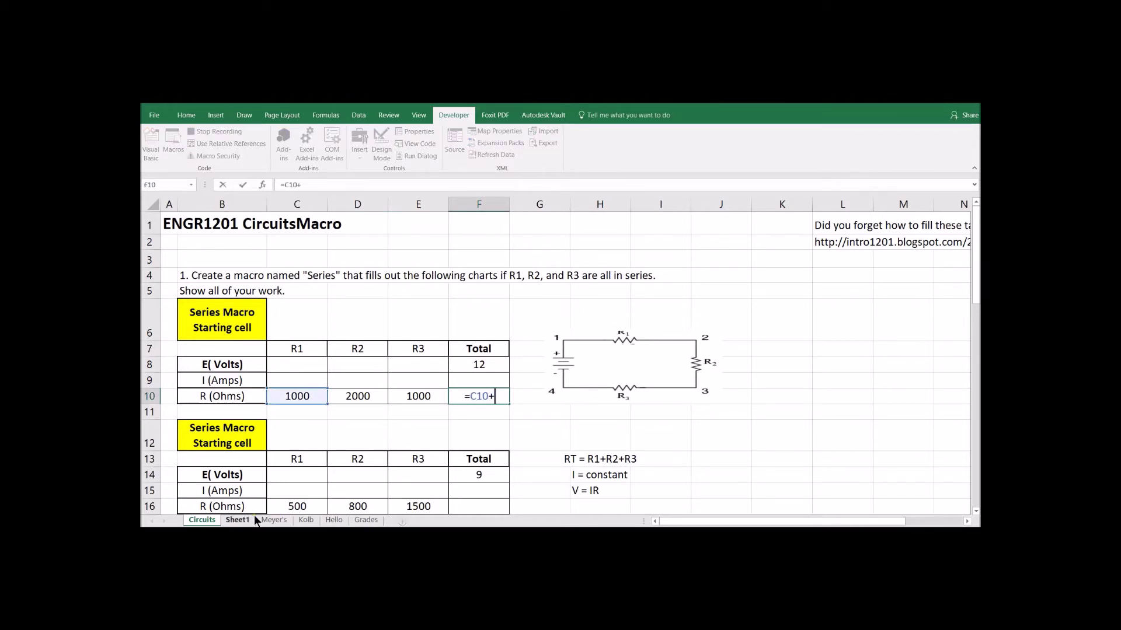
click(359, 401)
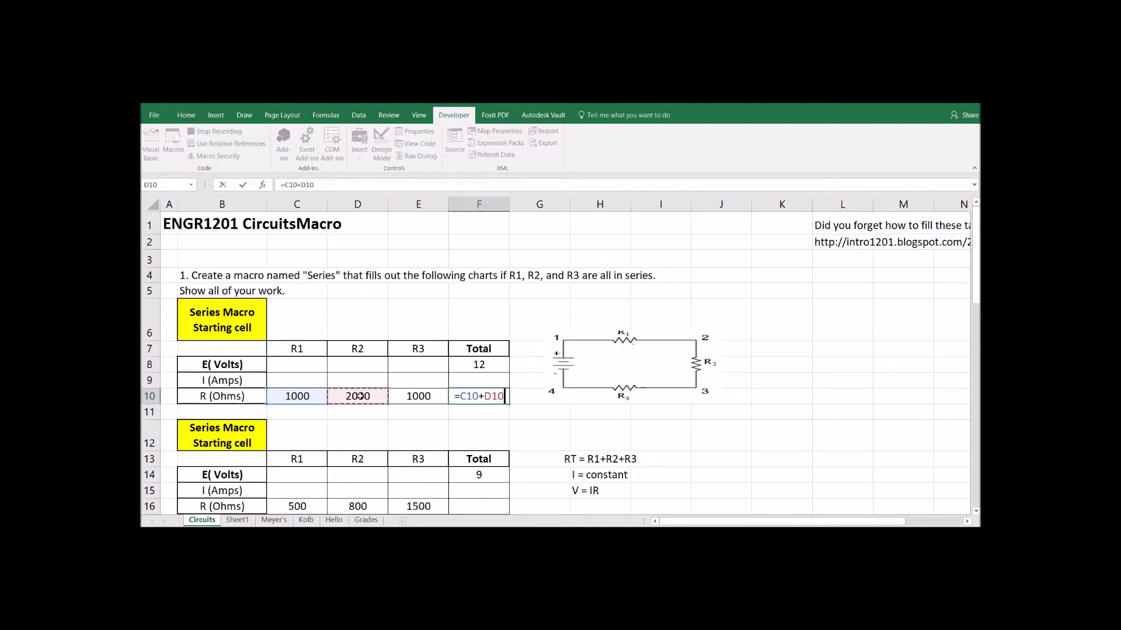
text(+)
click(413, 397)
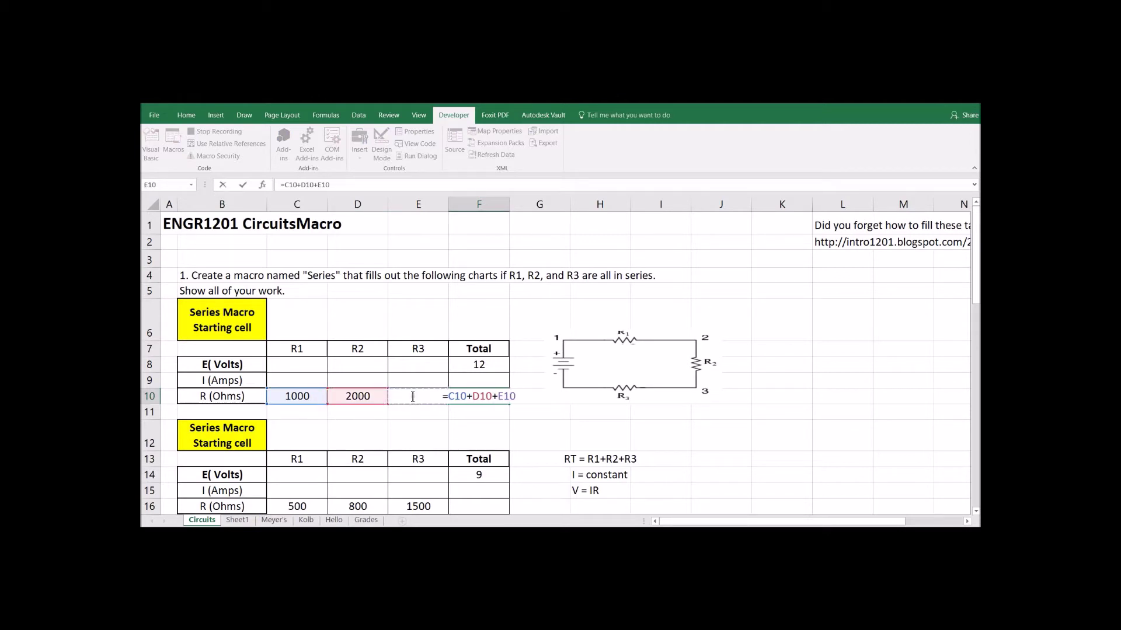
key(Return)
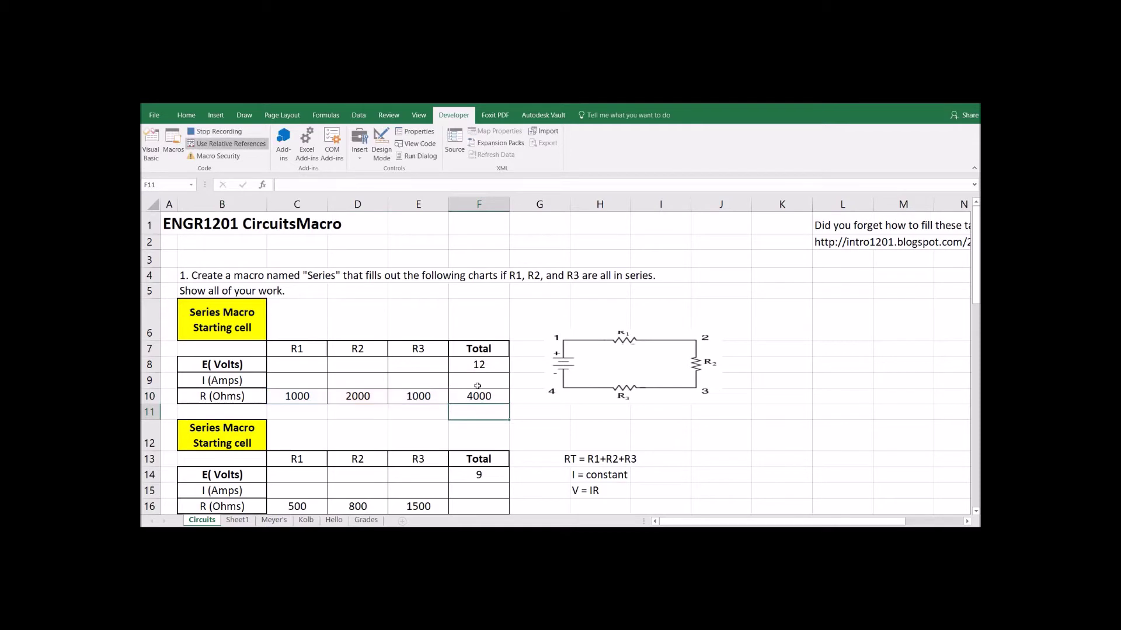
Calculate the total current in F9 with the formula =F8/F10.
click(494, 374)
text(=)
click(495, 368)
click(492, 397)
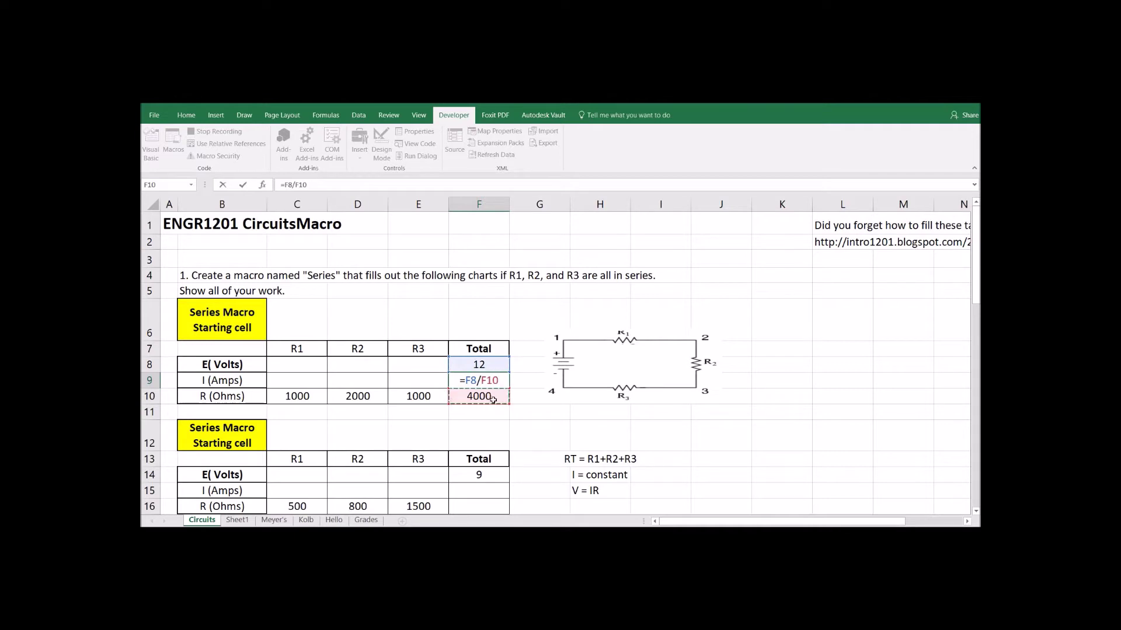
key(Return)
Set the currents of R3, R2 and R1 in E9, D9 and C9 equal to the total current with =F9.
click(430, 380)
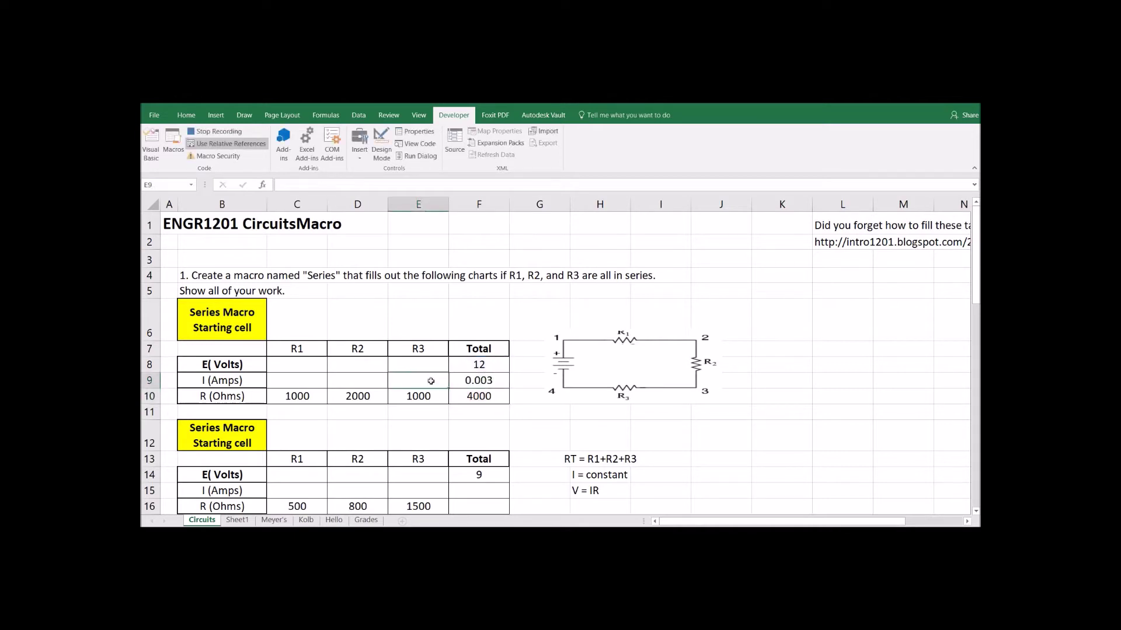
text(=)
click(486, 380)
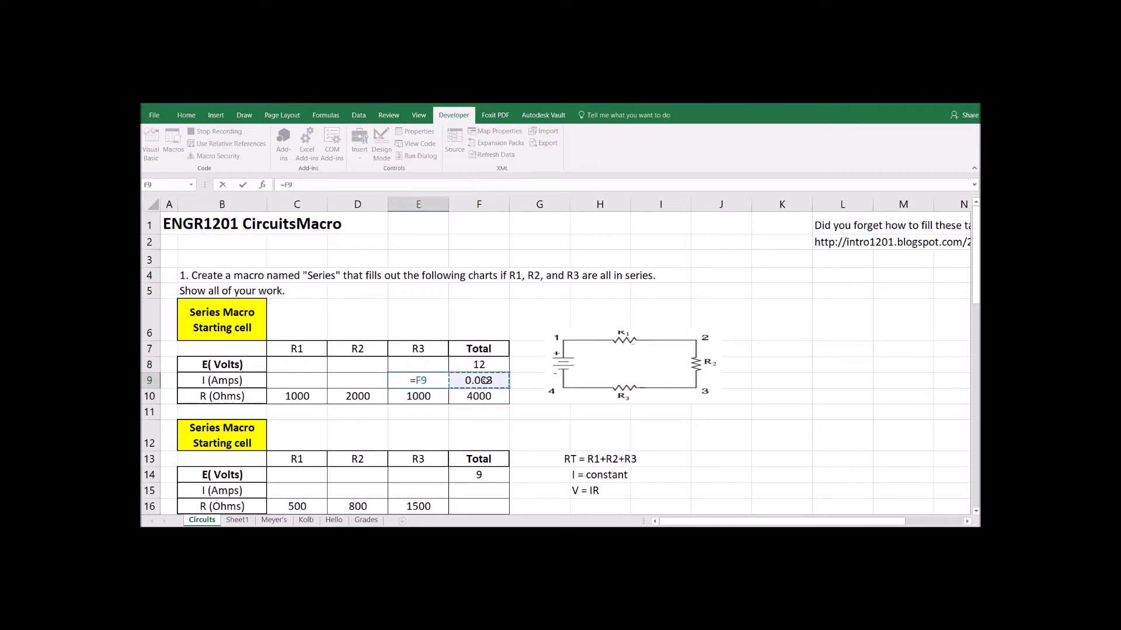
key(Return)
click(365, 378)
text(=)
click(477, 381)
key(Return)
click(310, 380)
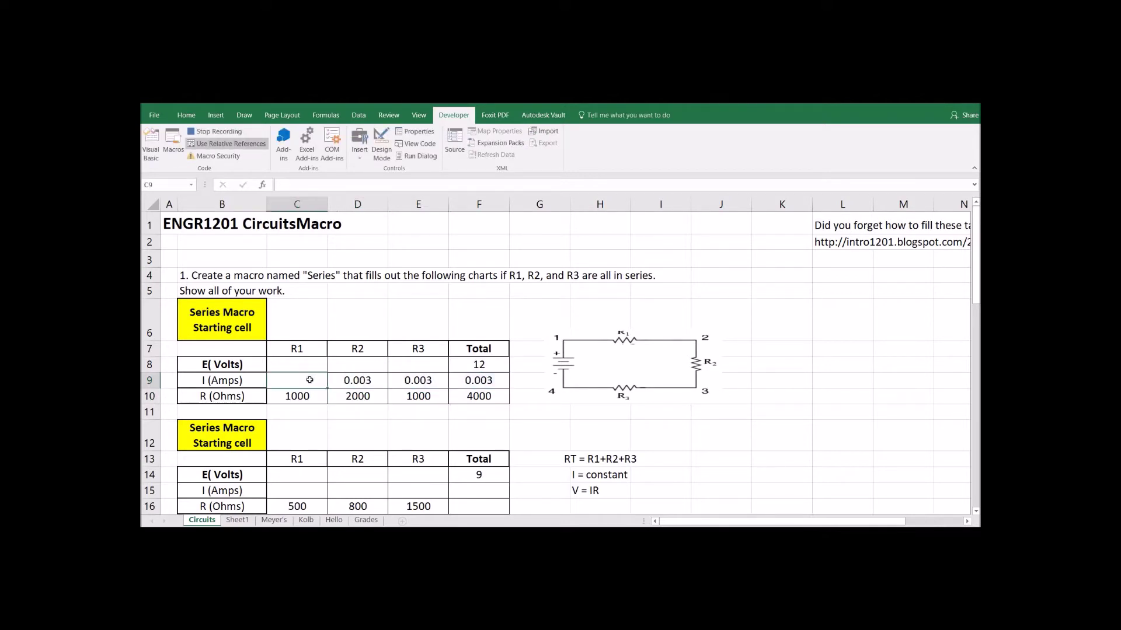
text(=)
click(475, 378)
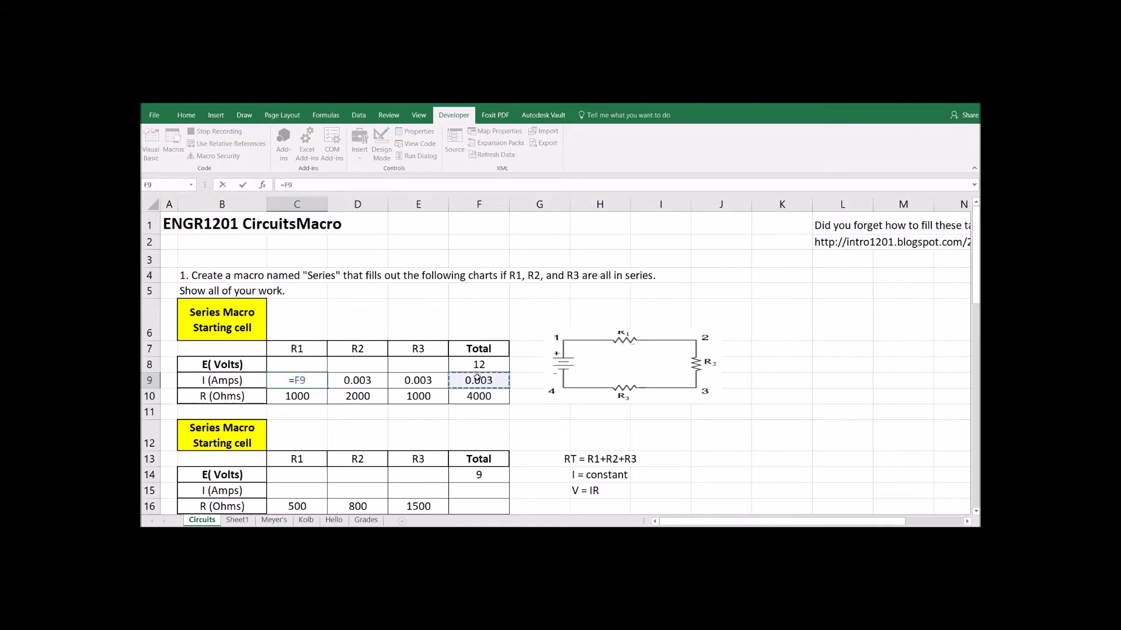
key(Return)
Calculate the voltage across R1 in C8 with the formula =C9*C10.
click(298, 363)
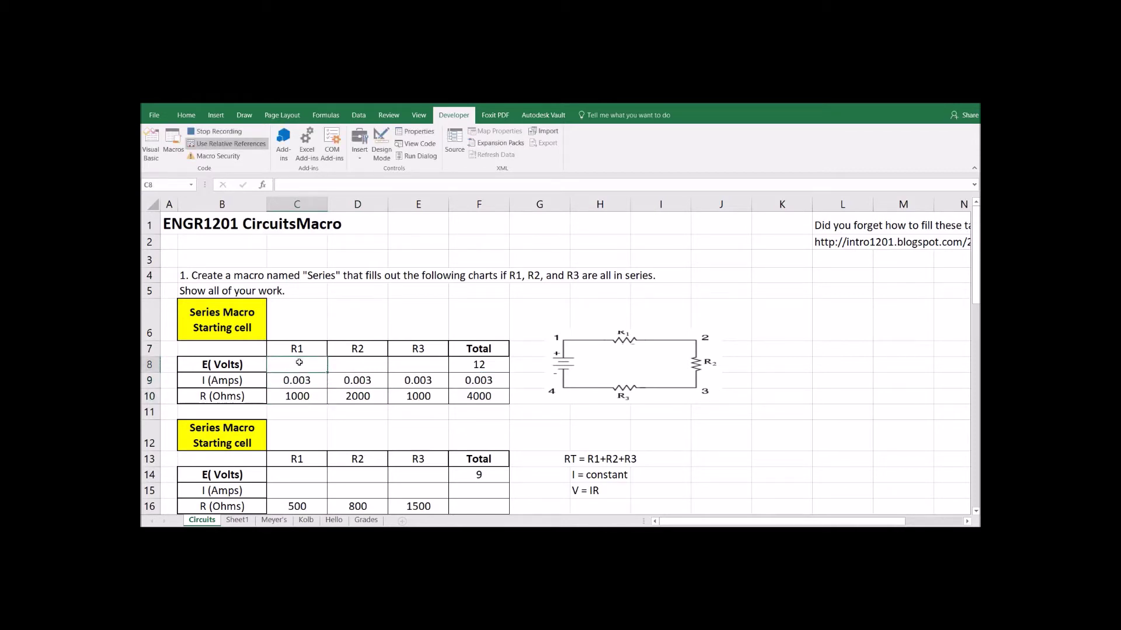
text(=)
click(310, 381)
text(*)
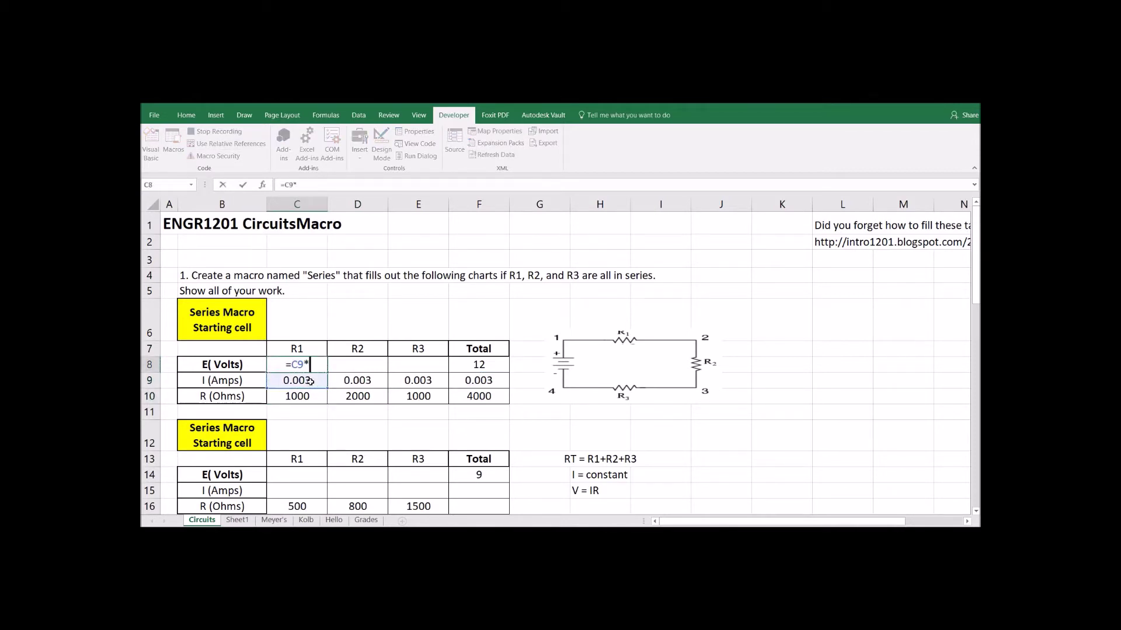
click(317, 399)
key(Return)
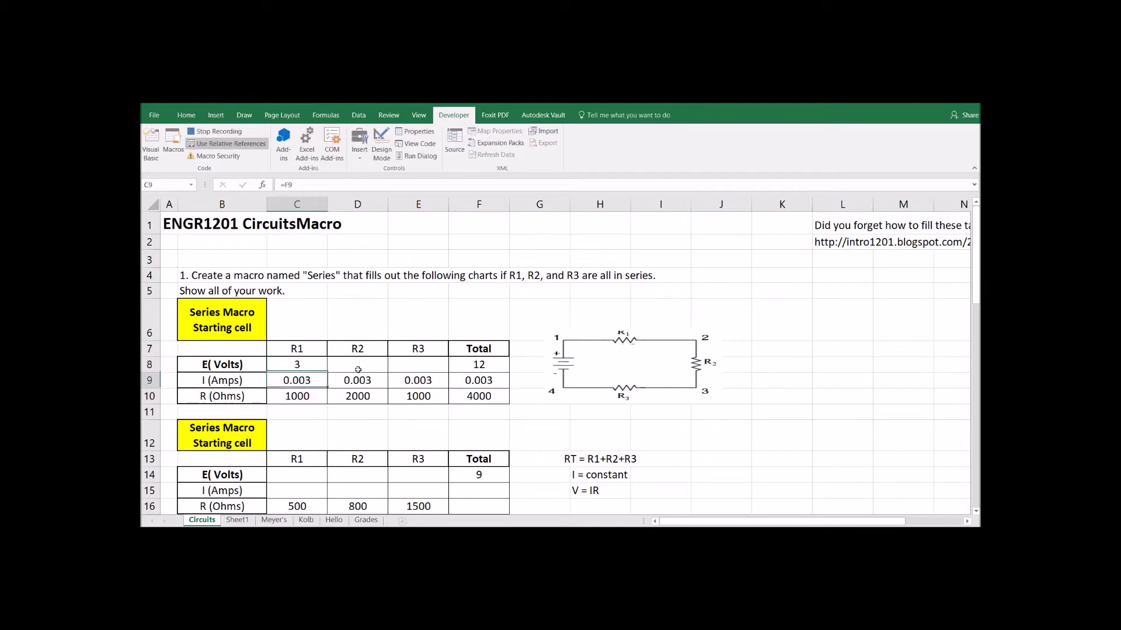
Calculate the voltage across R2 in D8 with the formula =D9*D10.
click(355, 368)
text(=)
click(371, 380)
text(*)
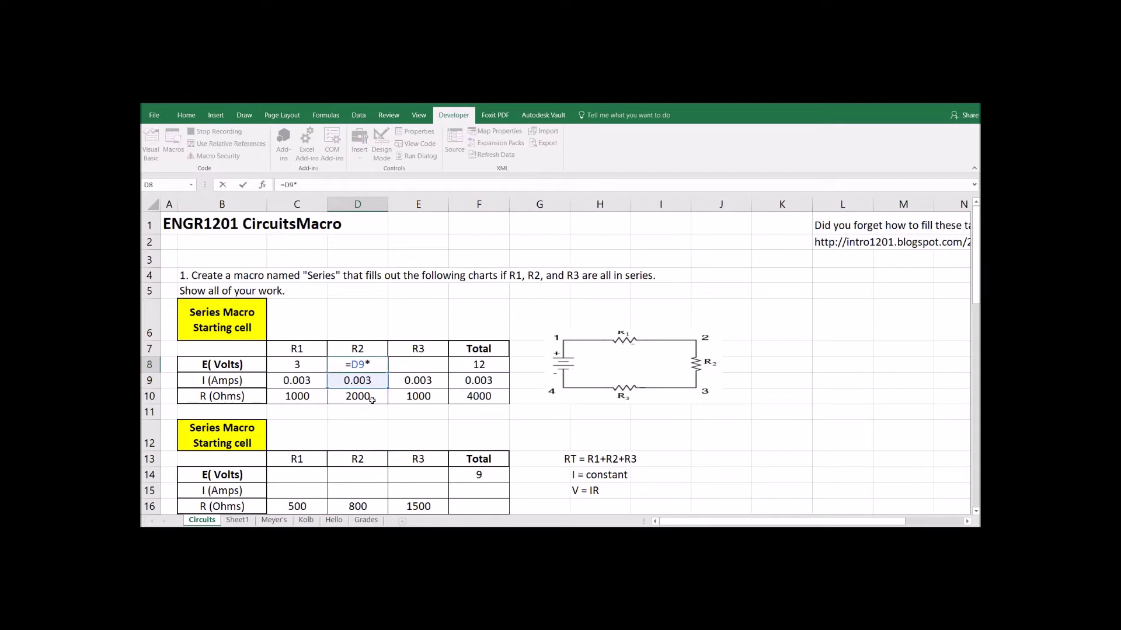
click(371, 399)
key(Return)
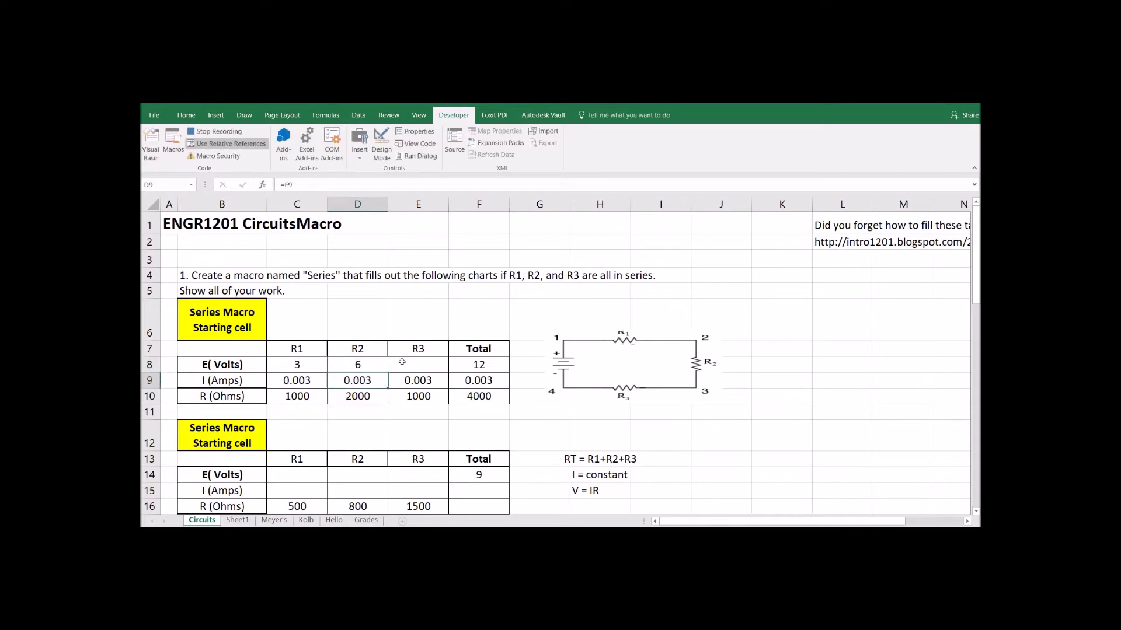
Calculate the voltage across R3 in E8 with the formula =E9*E10.
click(405, 363)
text(=)
click(421, 383)
text(*)
click(422, 395)
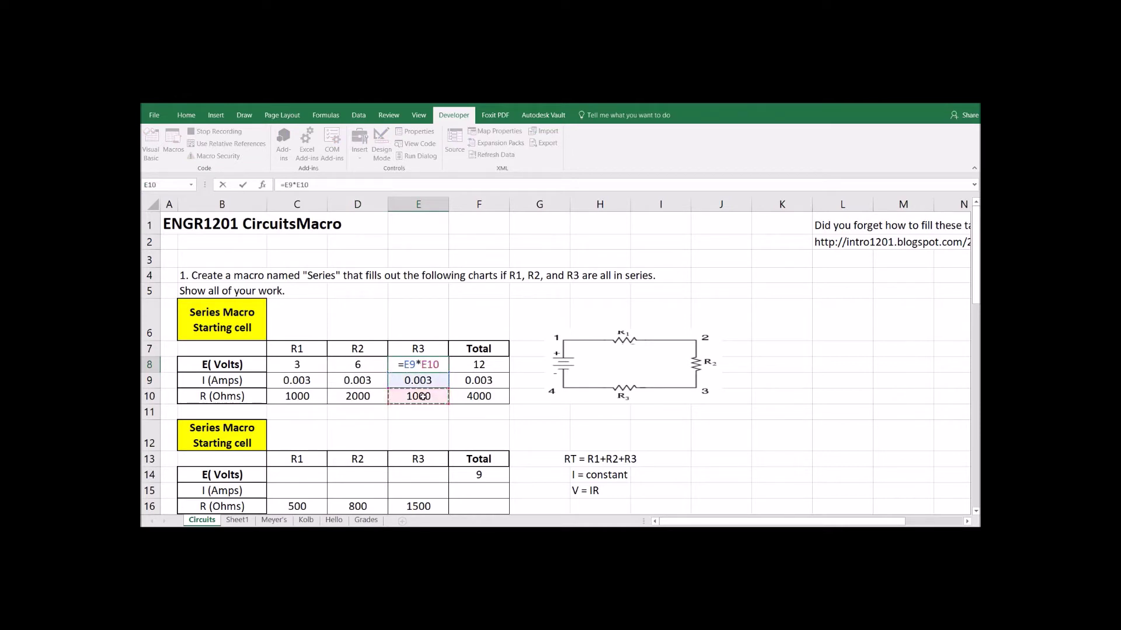
key(Return)
Return to the Series Macro starting cell B6 and stop recording the macro.
click(474, 397)
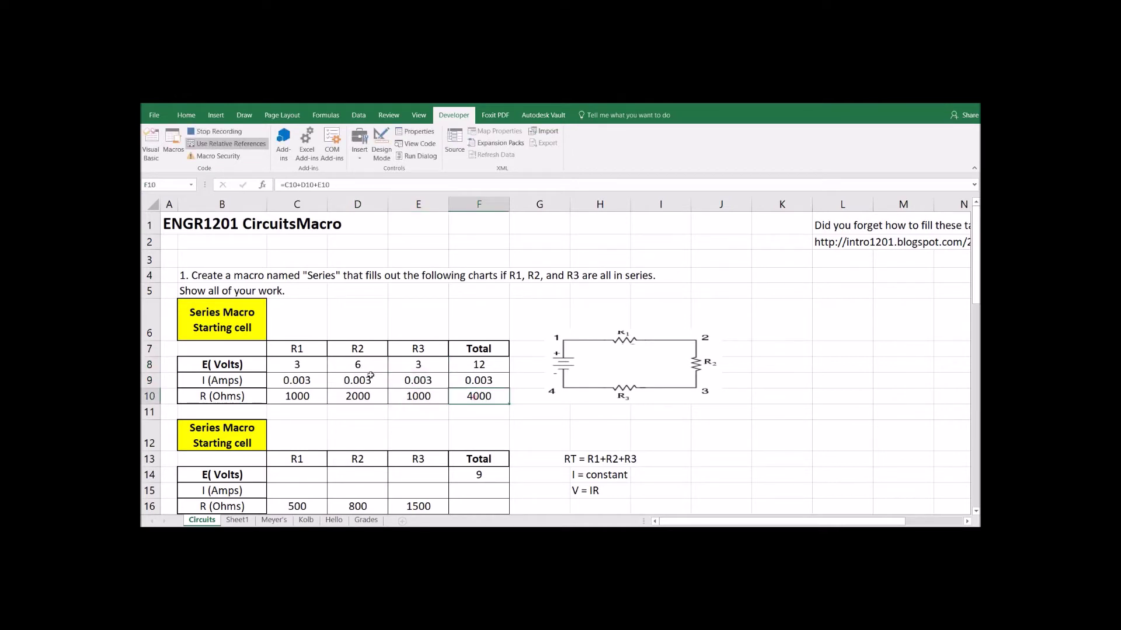
click(231, 330)
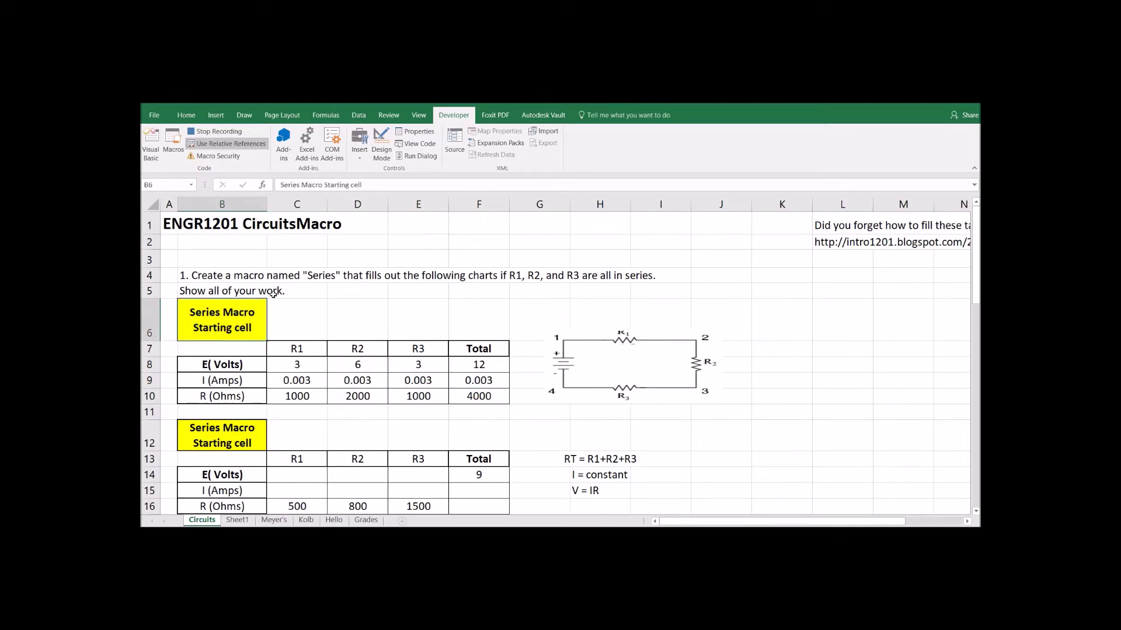
click(219, 132)
click(357, 323)
click(412, 324)
click(486, 322)
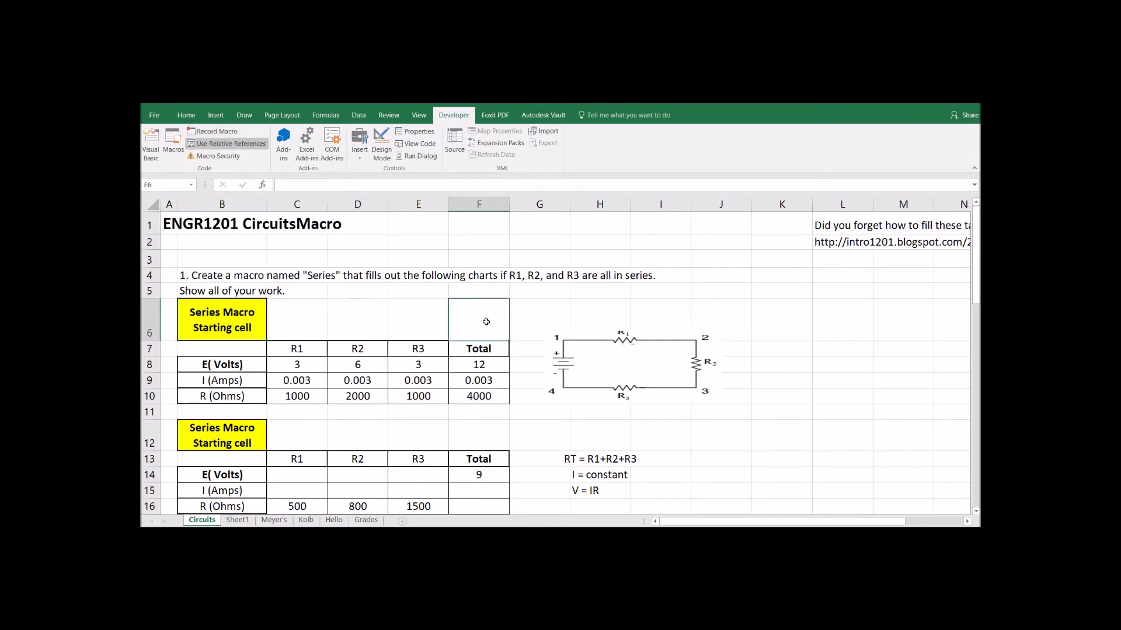
click(309, 324)
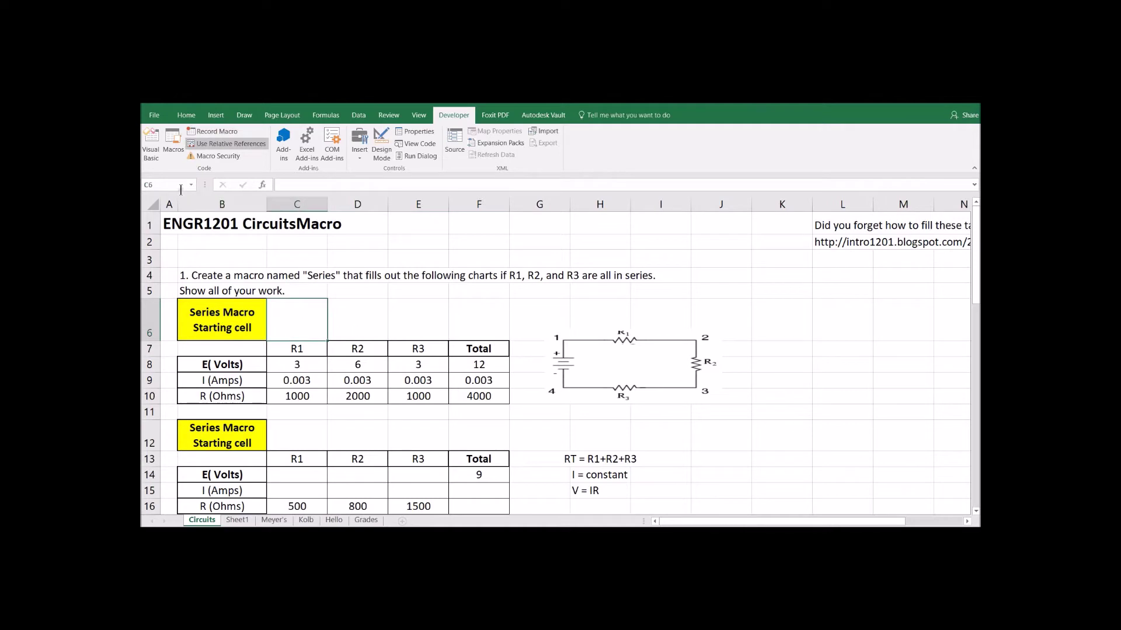
Open the Series macro from the list of macros and examine its recorded code in the Visual Basic editor.
click(169, 151)
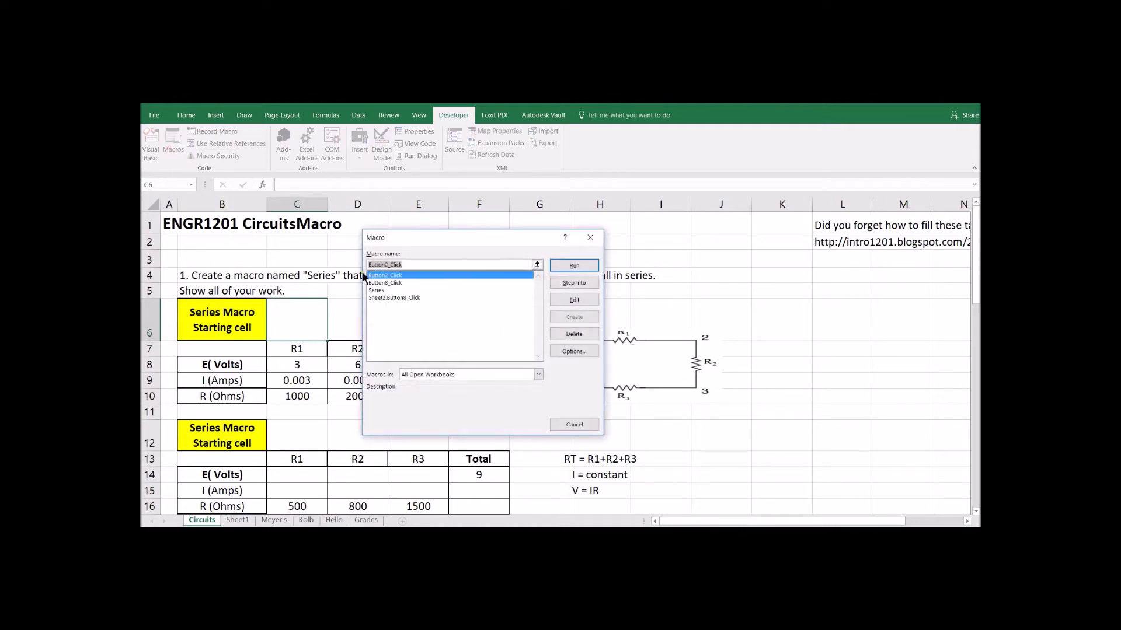
click(378, 290)
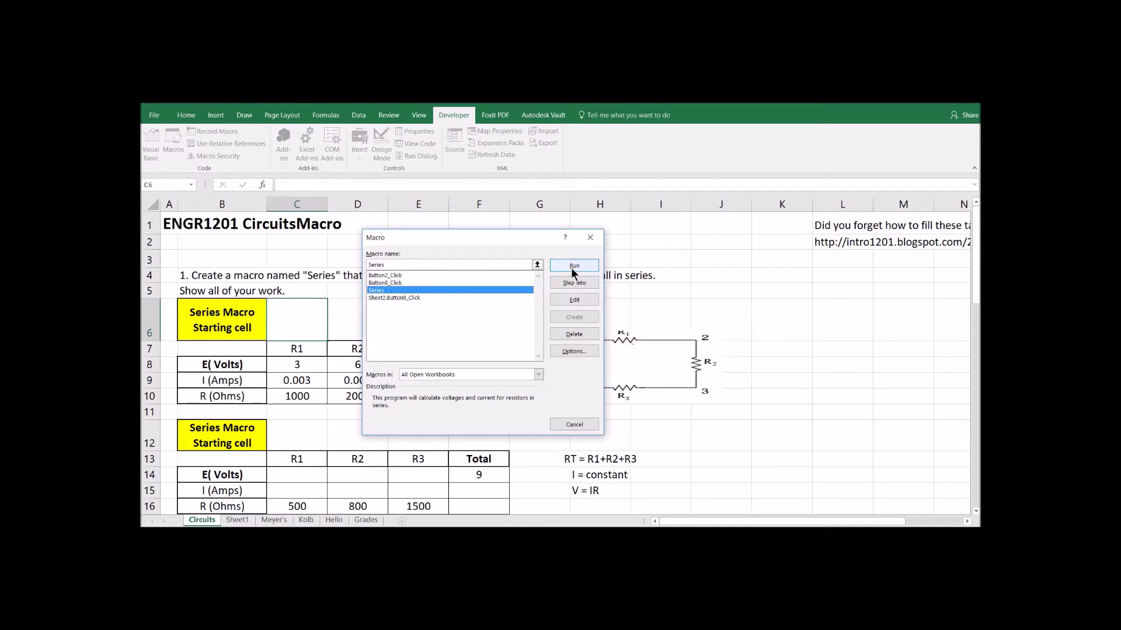
key(Return)
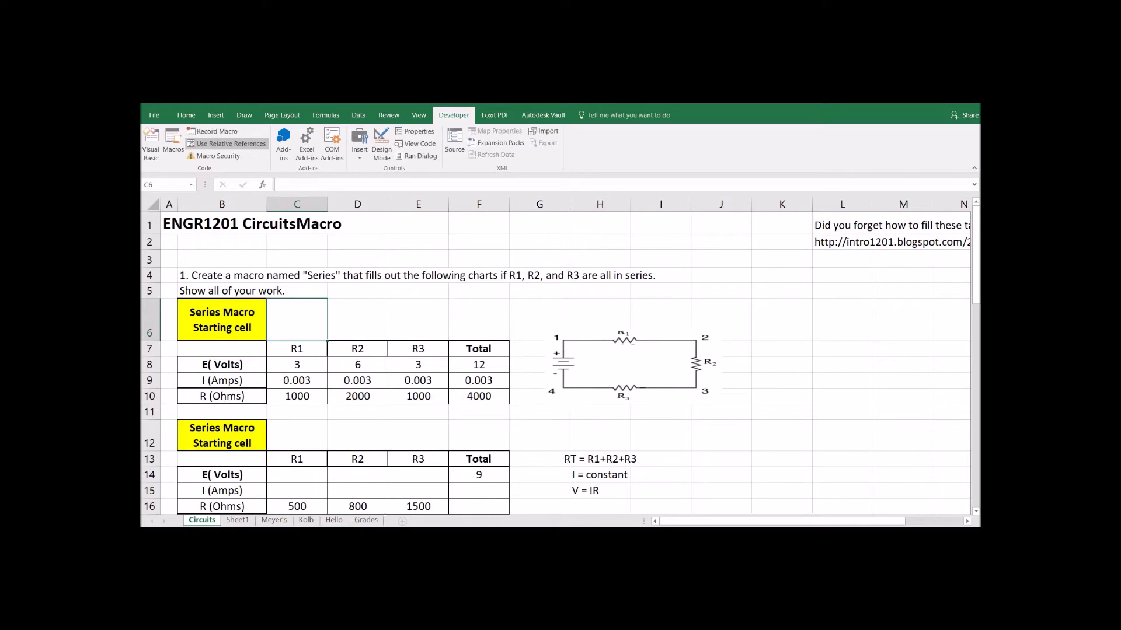
key(alt+F11)
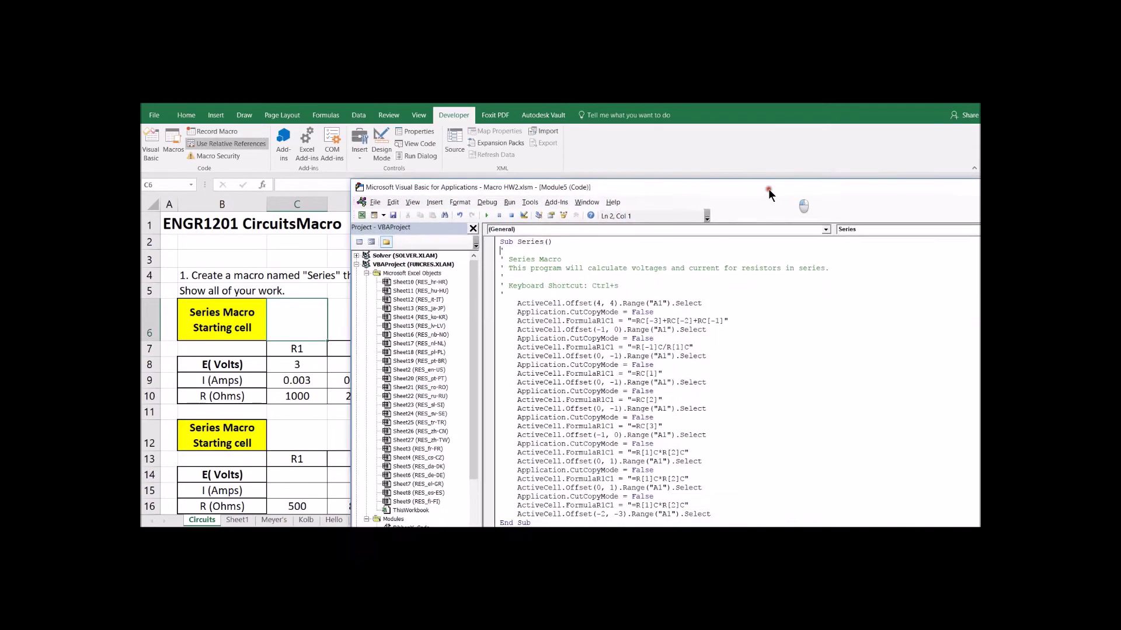
drag(716, 171, 699, 173)
click(639, 363)
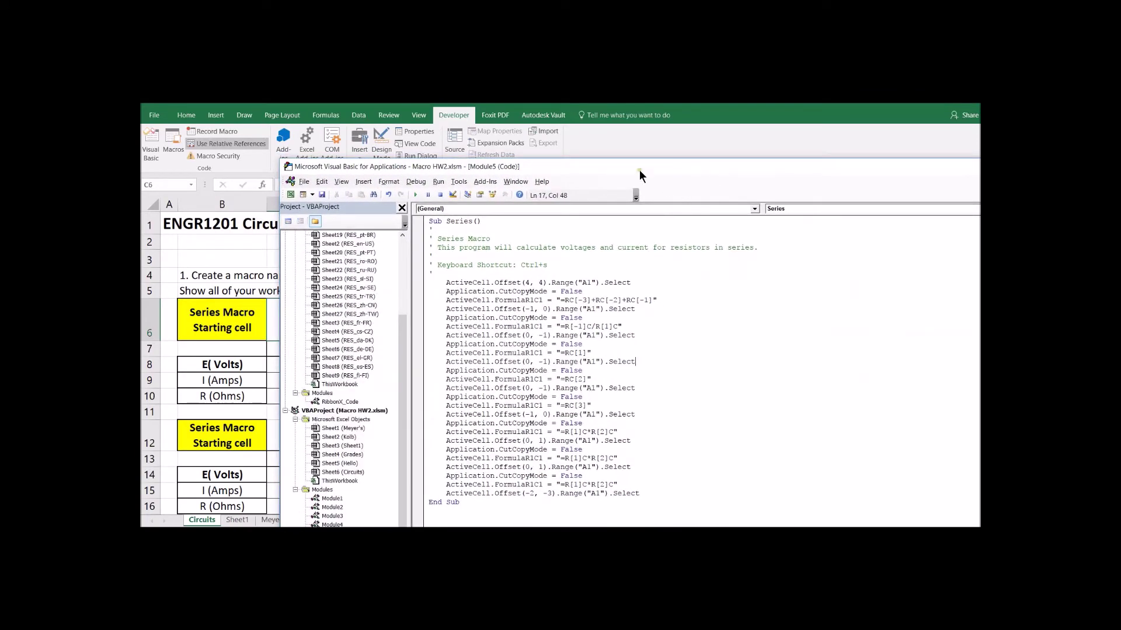
drag(543, 163, 603, 255)
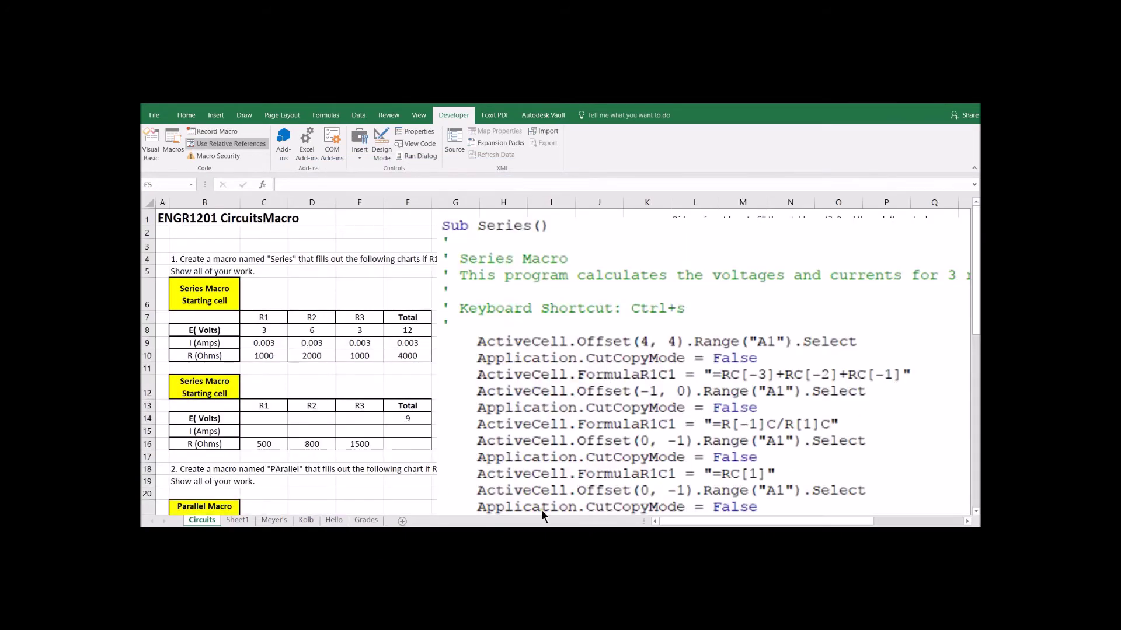
Move the picture of the Series macro code slightly higher beside the two series tables.
click(538, 302)
mouse_move(543, 301)
mouse_down()
mouse_move(597, 318)
mouse_move(559, 305)
mouse_move(556, 326)
mouse_move(546, 291)
mouse_up()
click(353, 388)
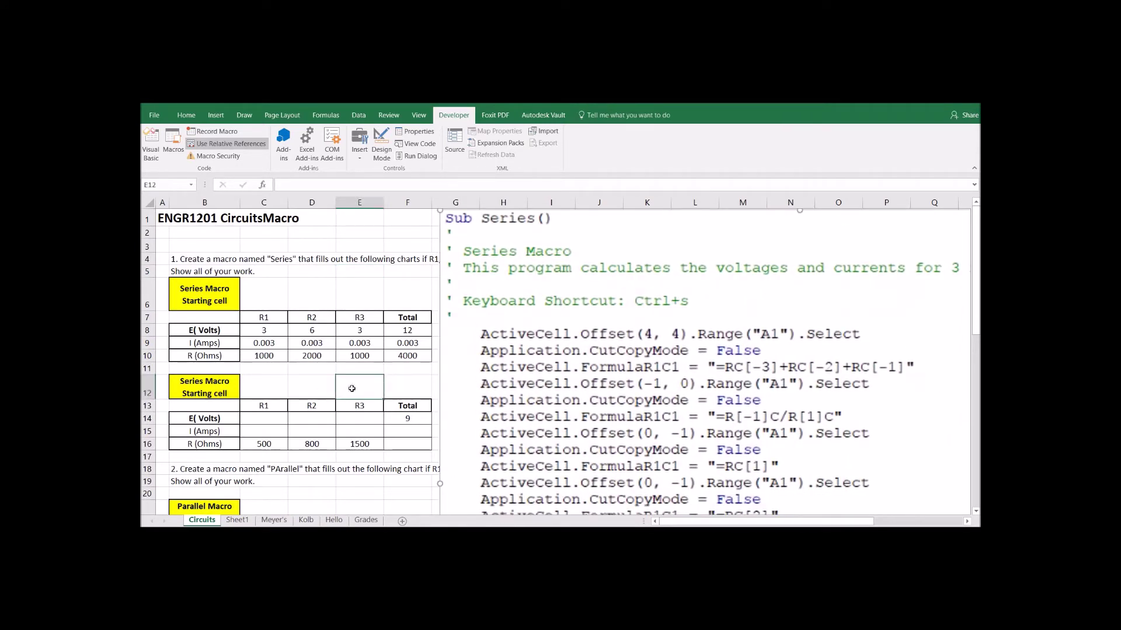
Run the Series macro from starting cell B12 to fill in the second series table.
click(208, 391)
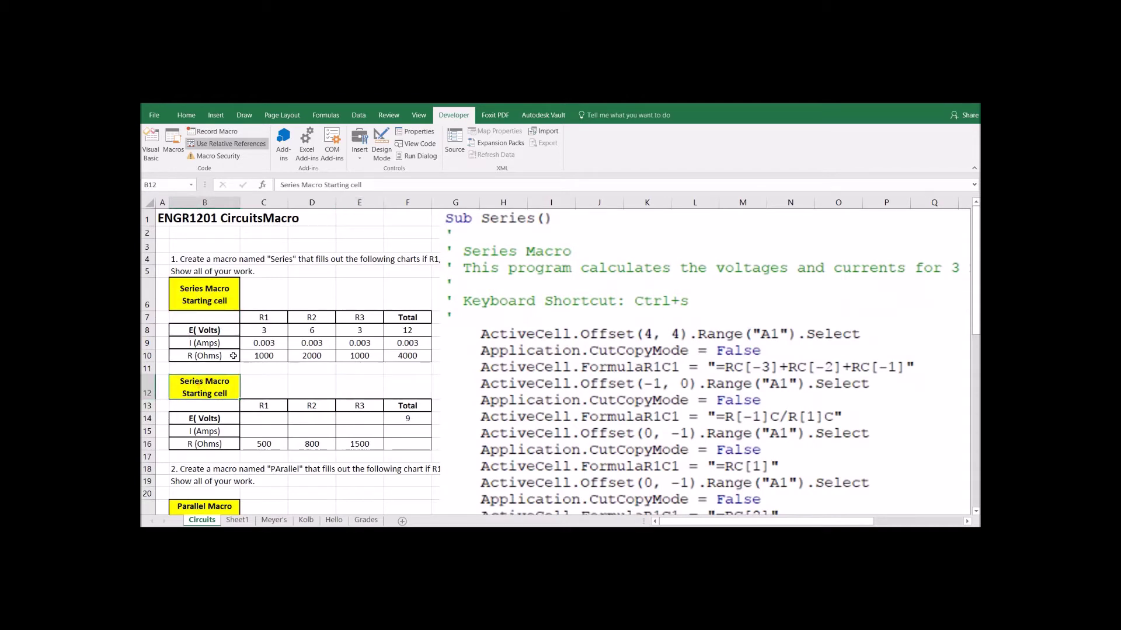
drag(207, 387, 417, 445)
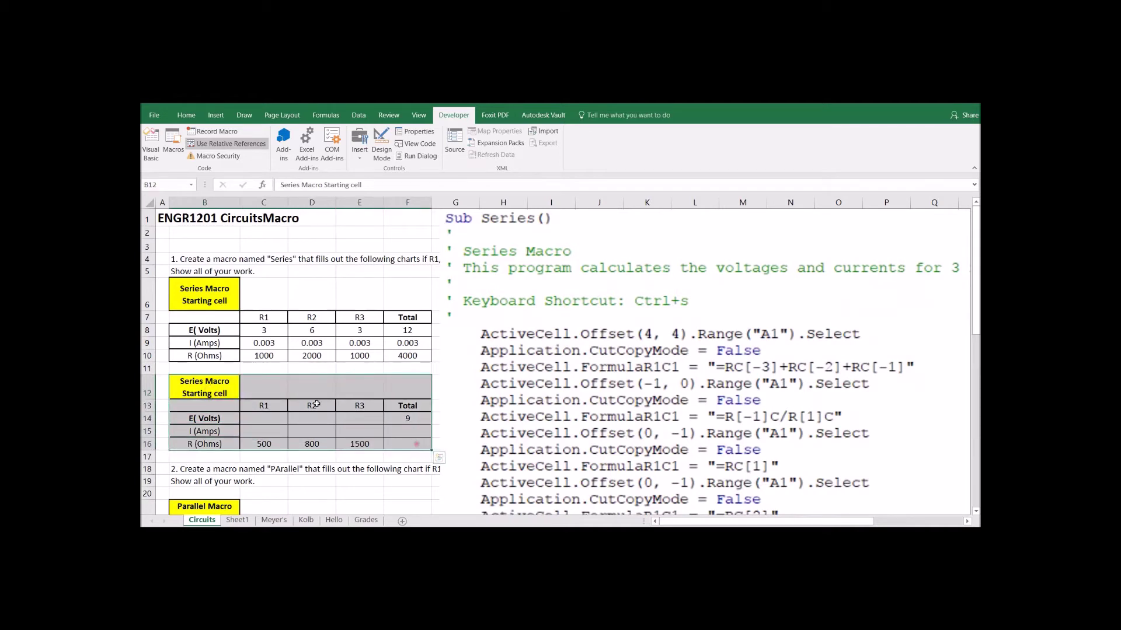
drag(264, 444, 359, 443)
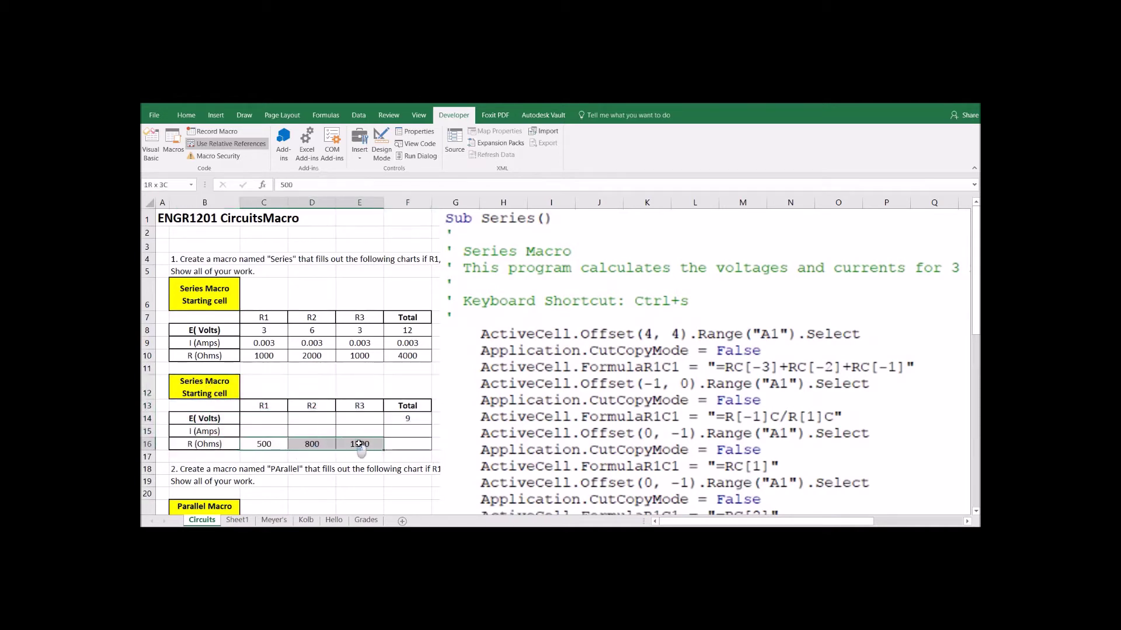
click(407, 420)
click(216, 390)
drag(215, 389, 432, 458)
click(208, 387)
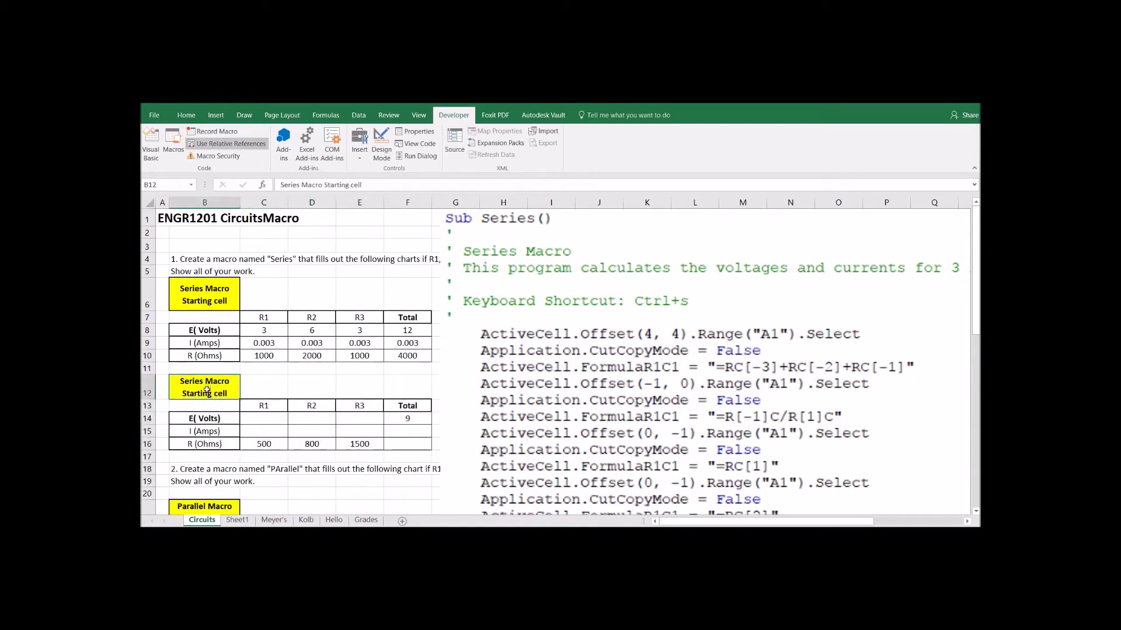
key(ctrl+s)
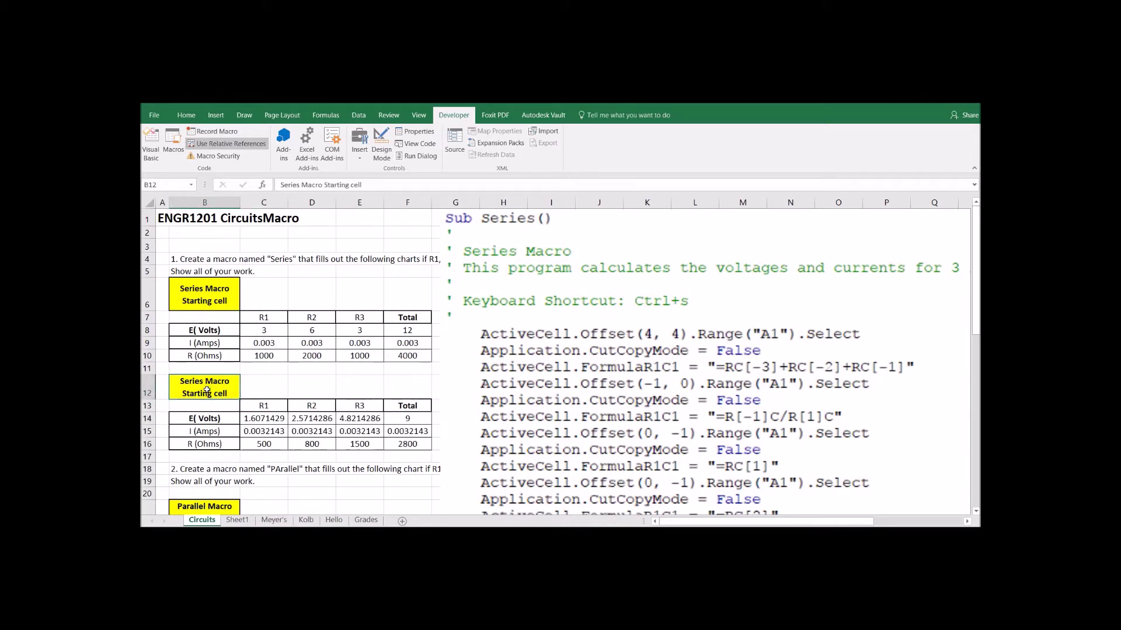
Inspect the formulas in C14, D15 and F16 of the second series table.
click(265, 418)
click(311, 432)
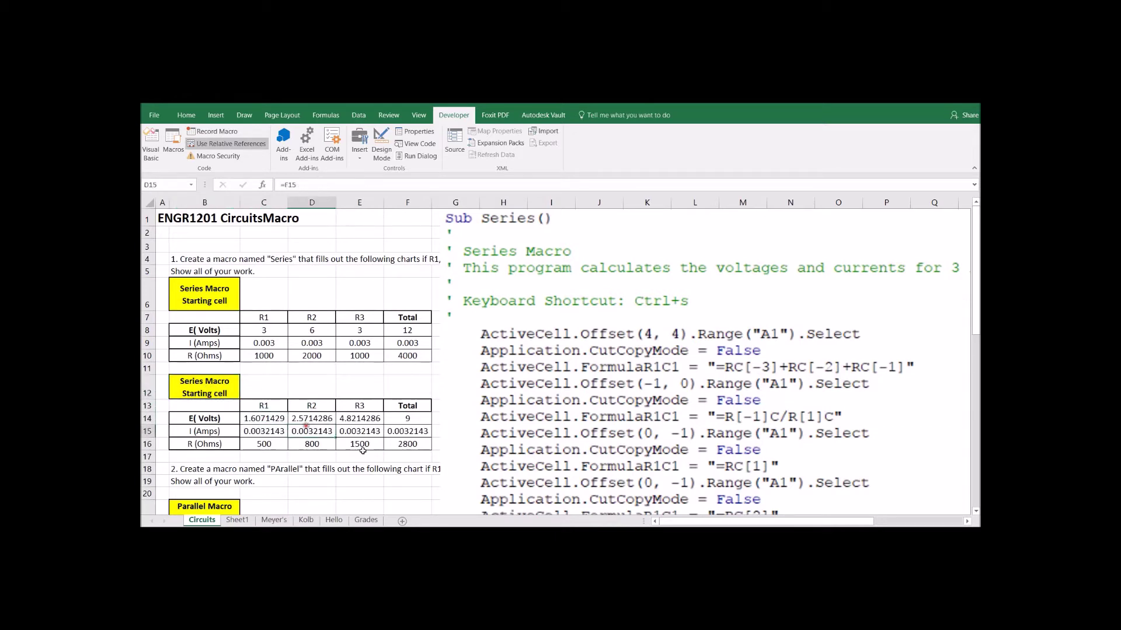
double_click(408, 444)
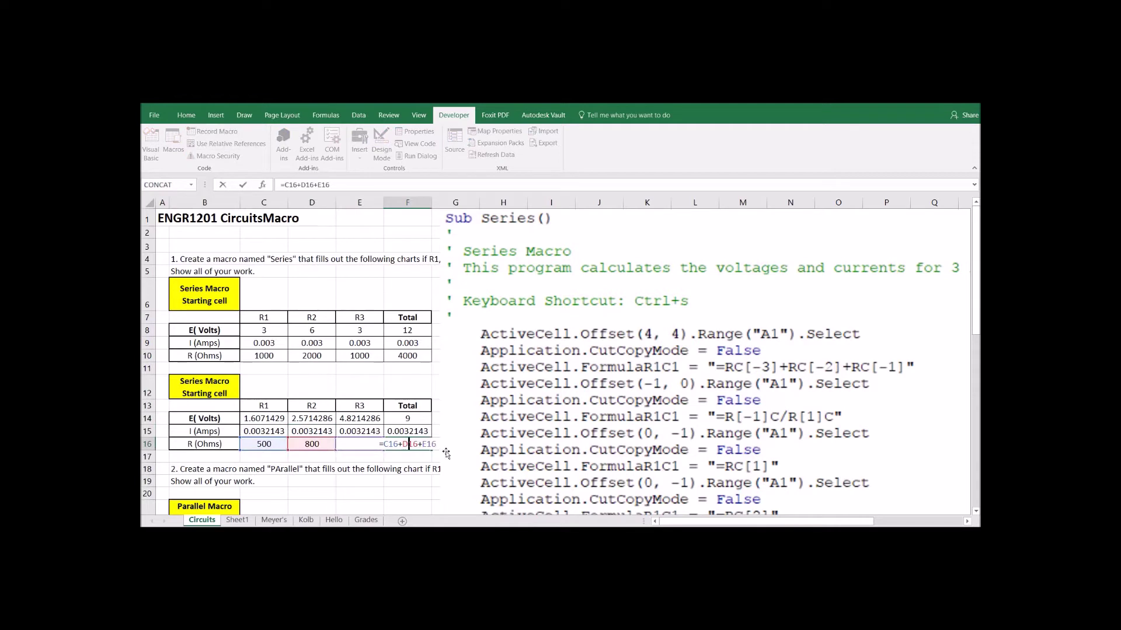
key(Escape)
Clear the calculated voltages, currents and total resistance from the second series table.
drag(267, 418, 362, 389)
key(Delete)
key(Delete)
key(Escape)
Rerun the Series macro from starting cell B12 and delete its results from the second table again.
click(219, 389)
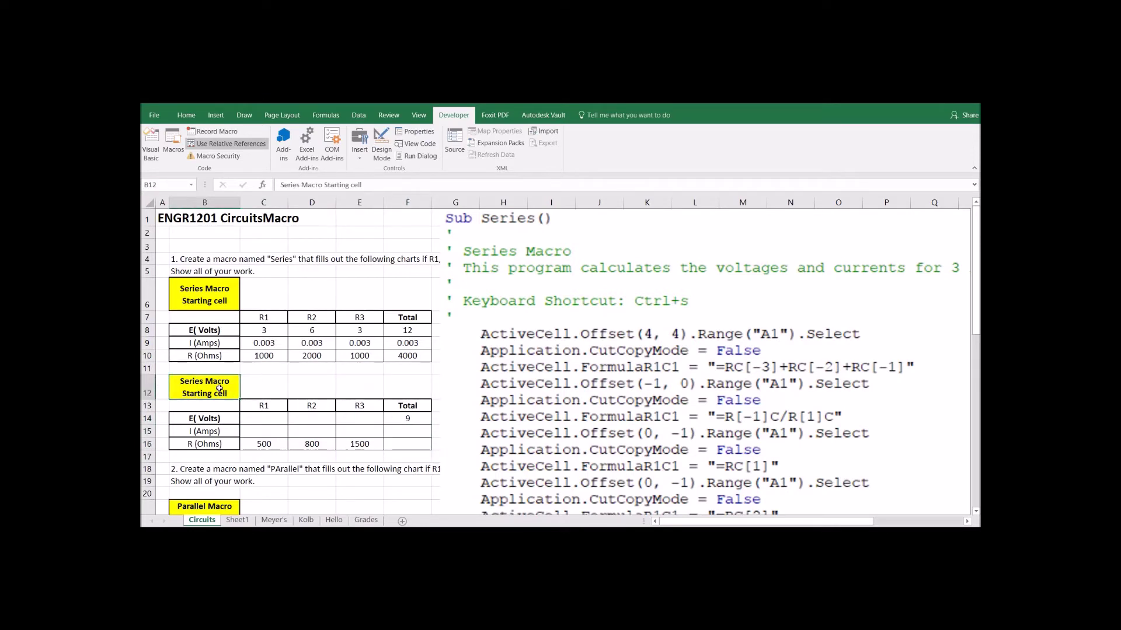
key(ctrl+s)
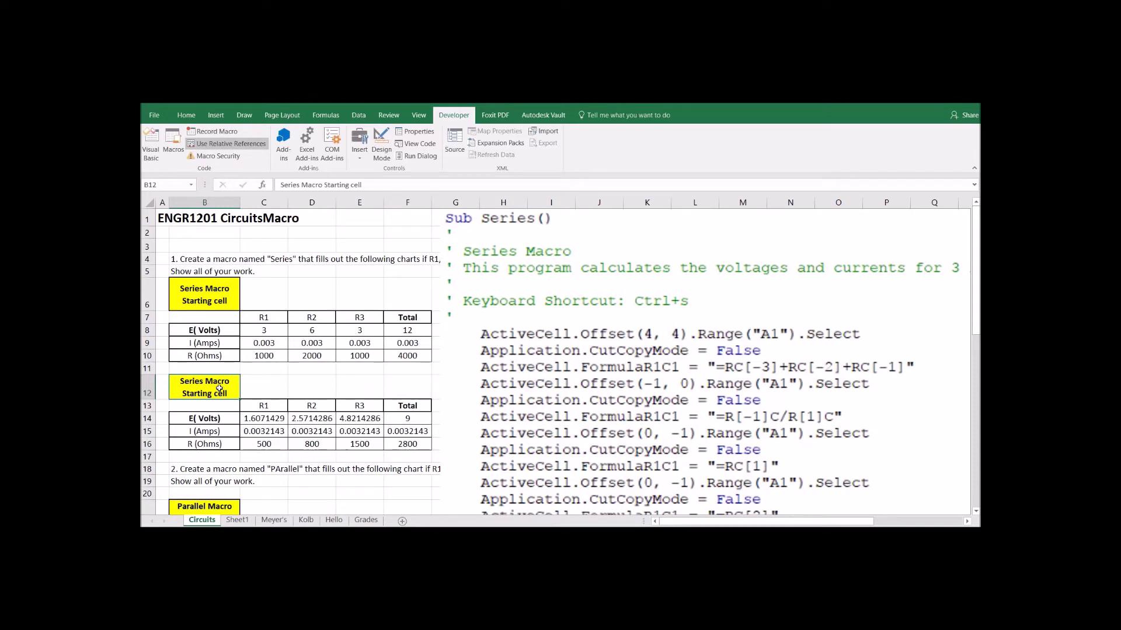
drag(277, 418, 407, 444)
key(Delete)
key(Delete)
Select starting cell B12 and choose the Series macro in the list of macros.
click(232, 389)
click(172, 143)
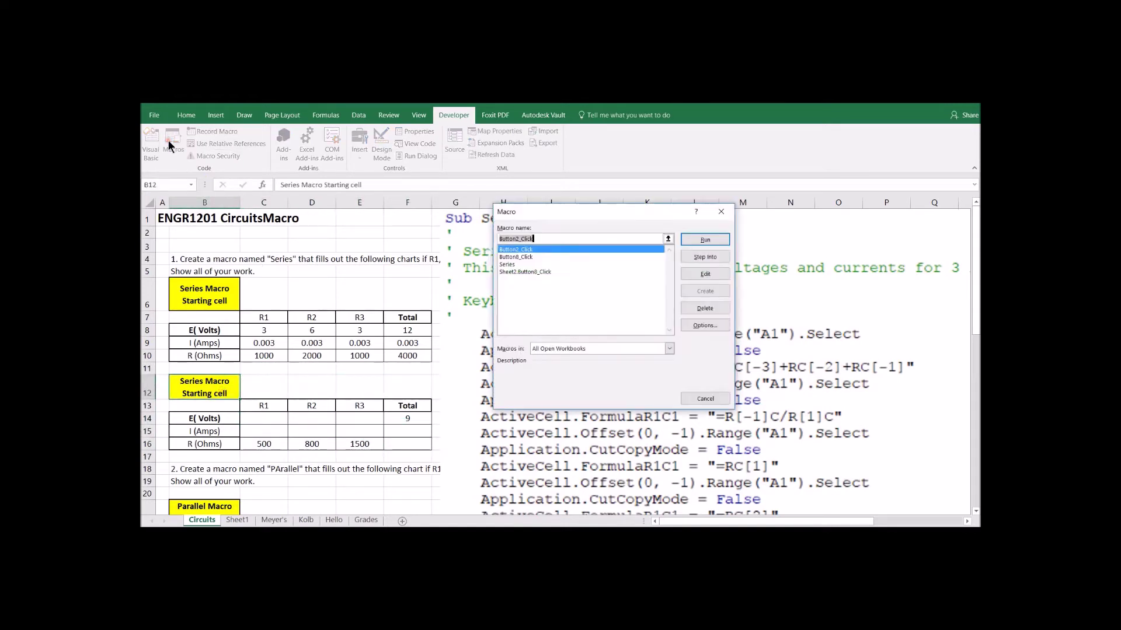
click(509, 264)
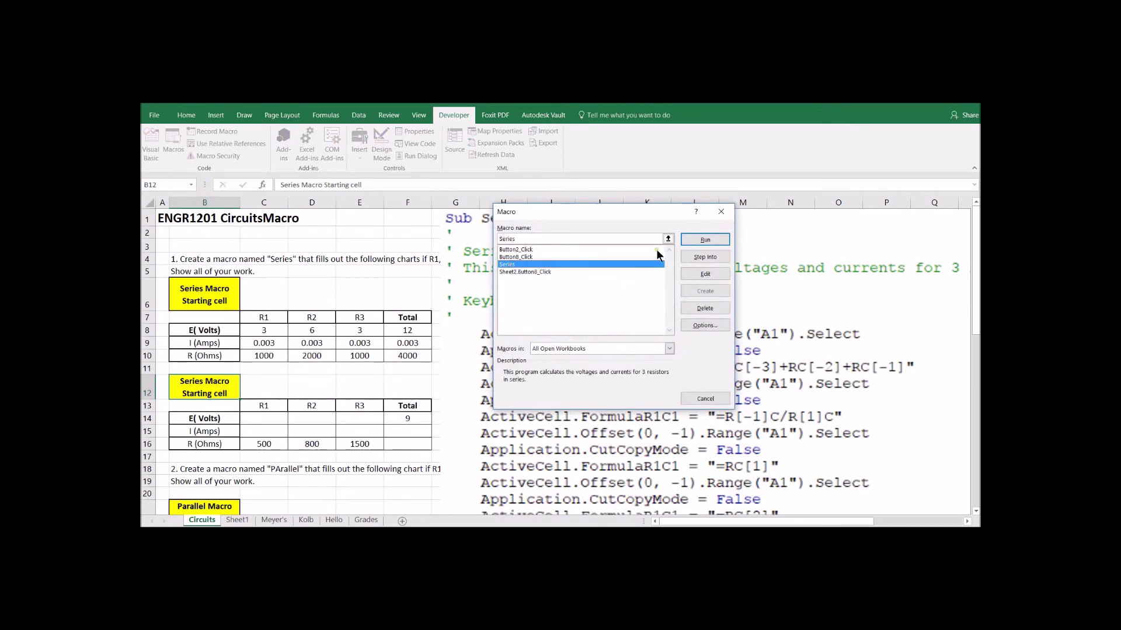
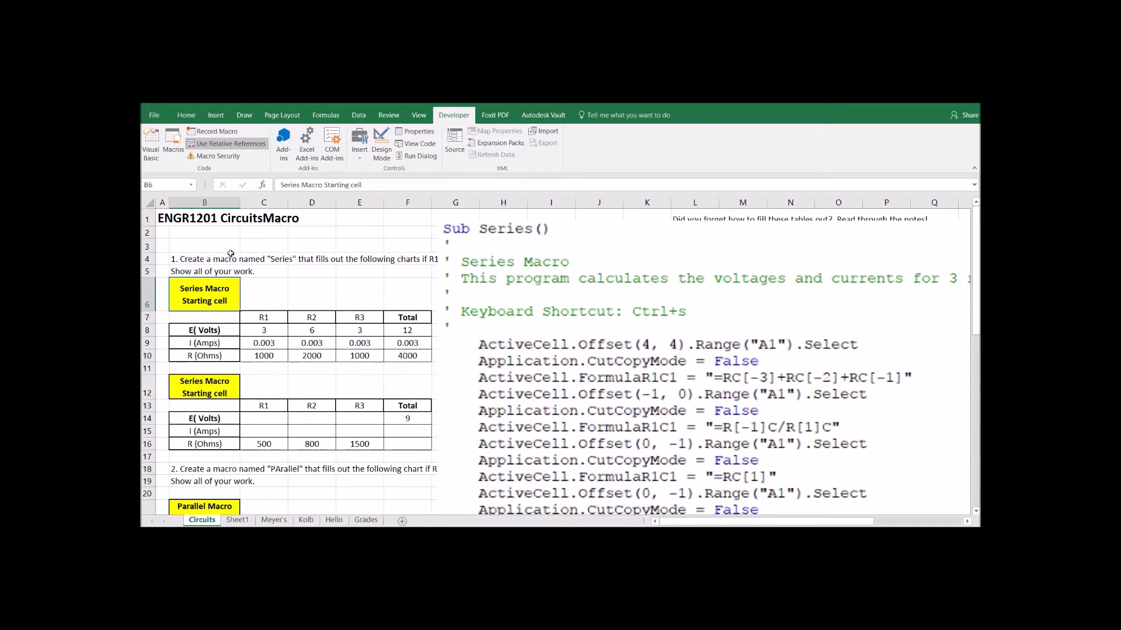
Examine how starting cells B6 and B12 relate to their tables, including the total resistance cell F16.
click(218, 290)
drag(204, 394, 408, 448)
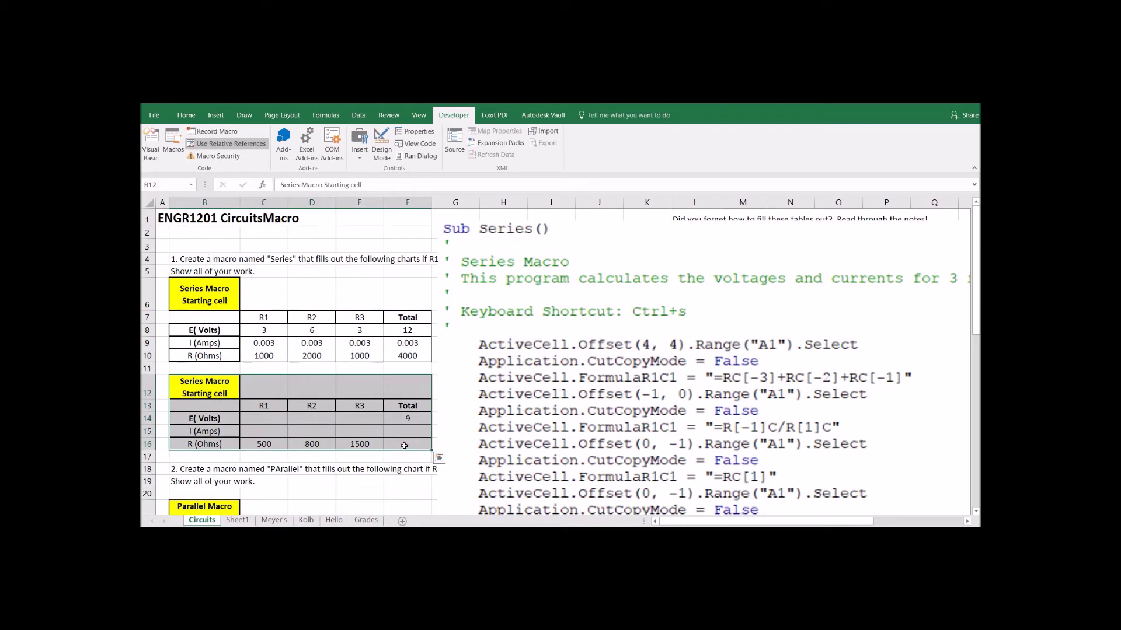
click(403, 446)
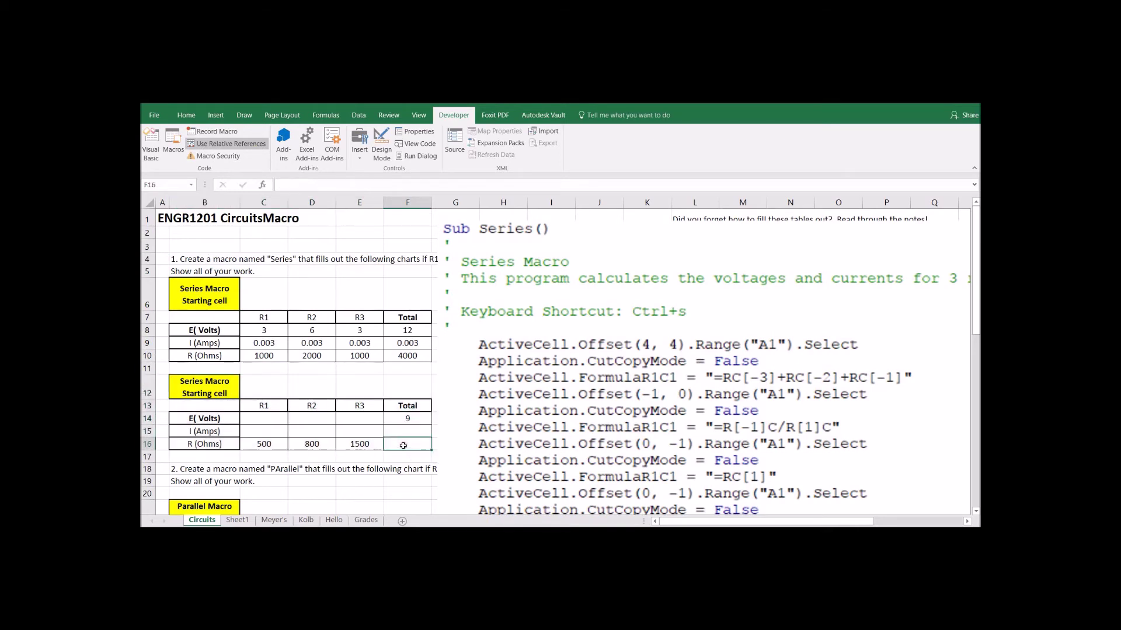
click(208, 386)
drag(367, 425, 408, 446)
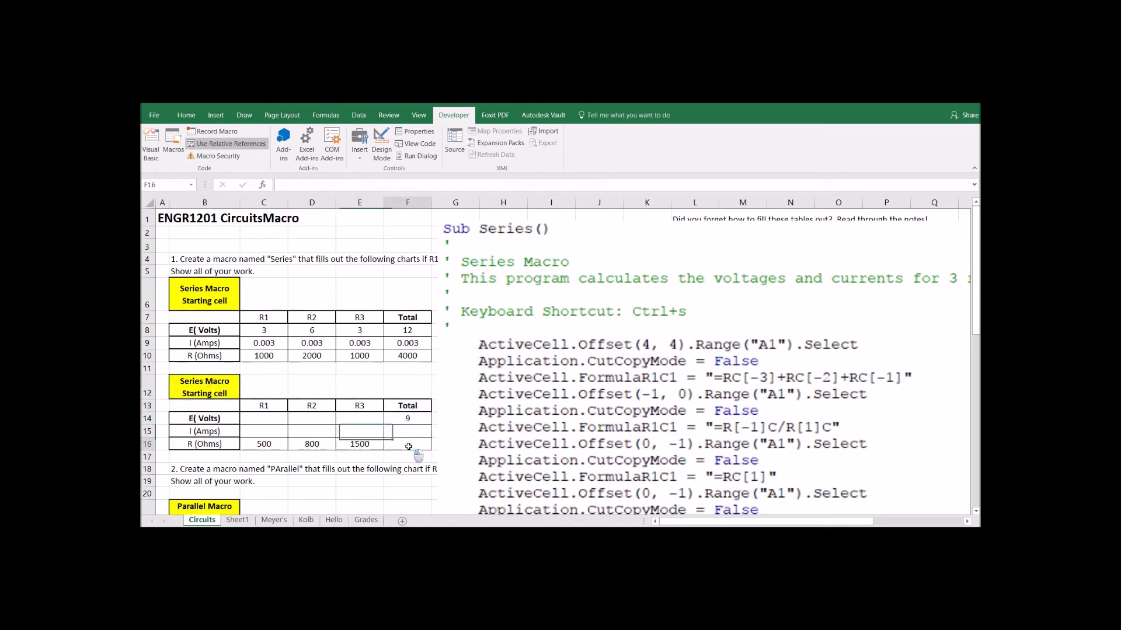
click(210, 387)
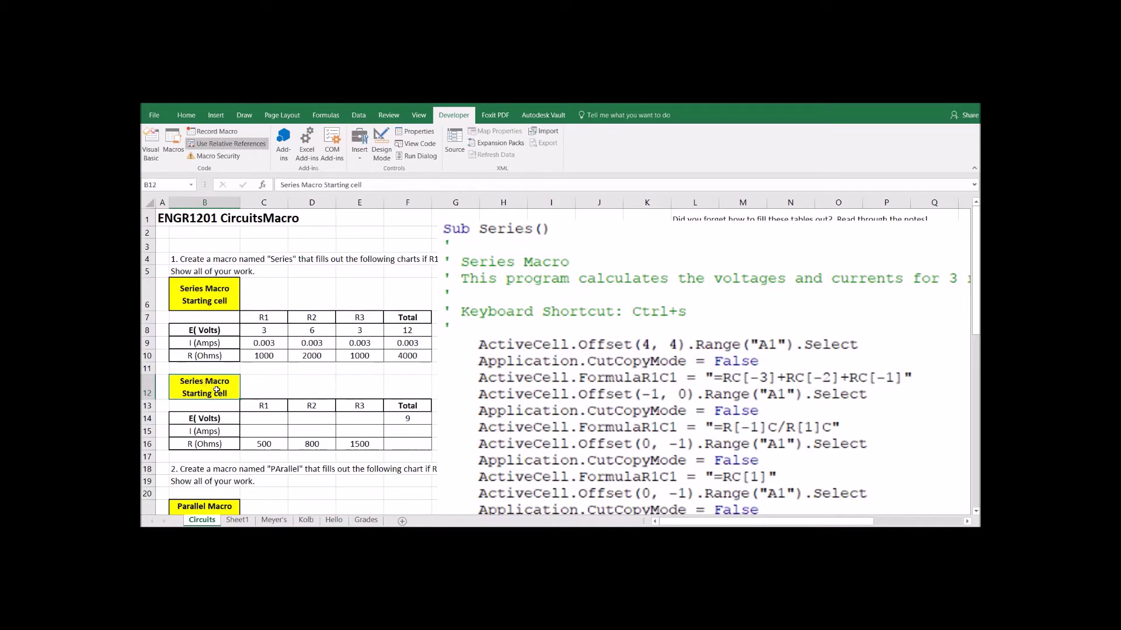
click(324, 306)
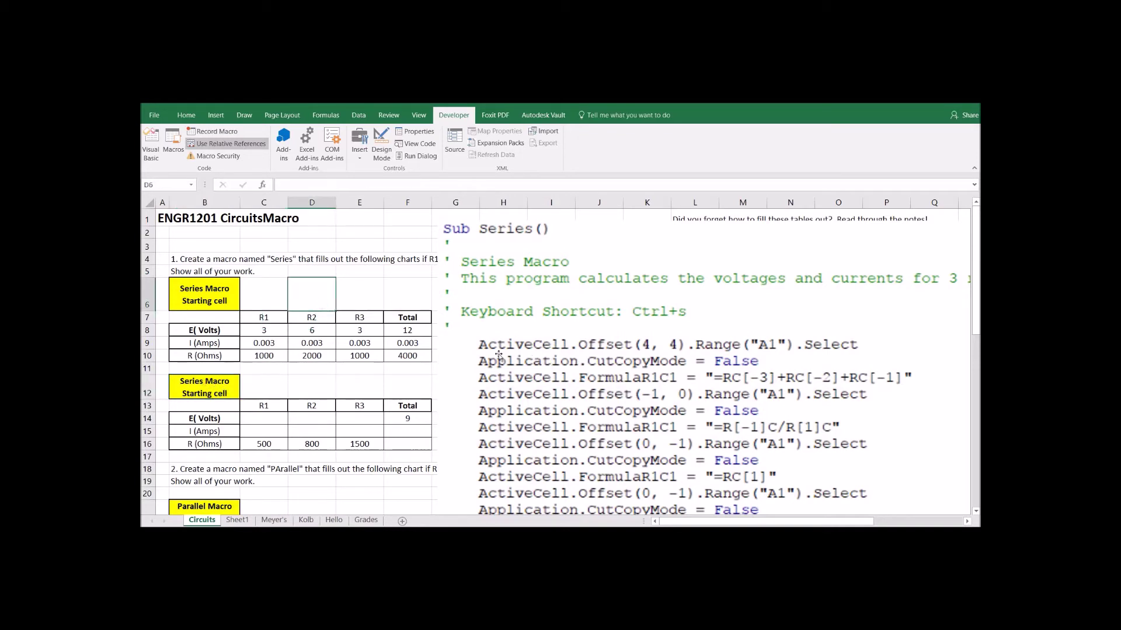
Trace the macro's Offset(4, 4) from B6 four rows down to B10 and four columns across to F10.
click(203, 294)
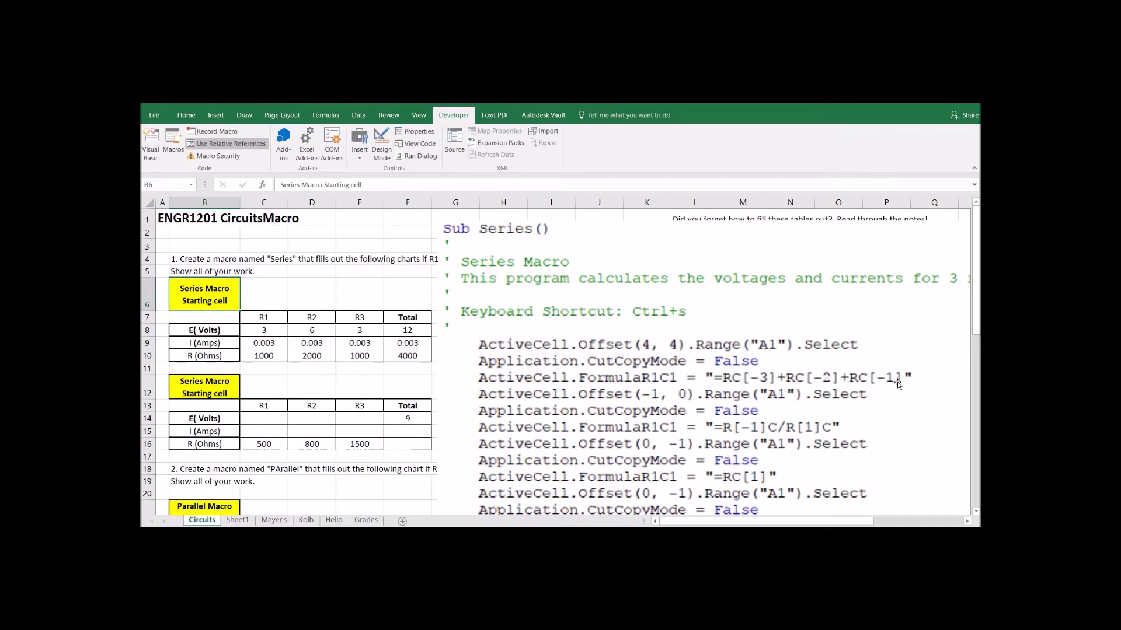
click(213, 317)
click(223, 331)
click(227, 342)
click(231, 354)
click(265, 356)
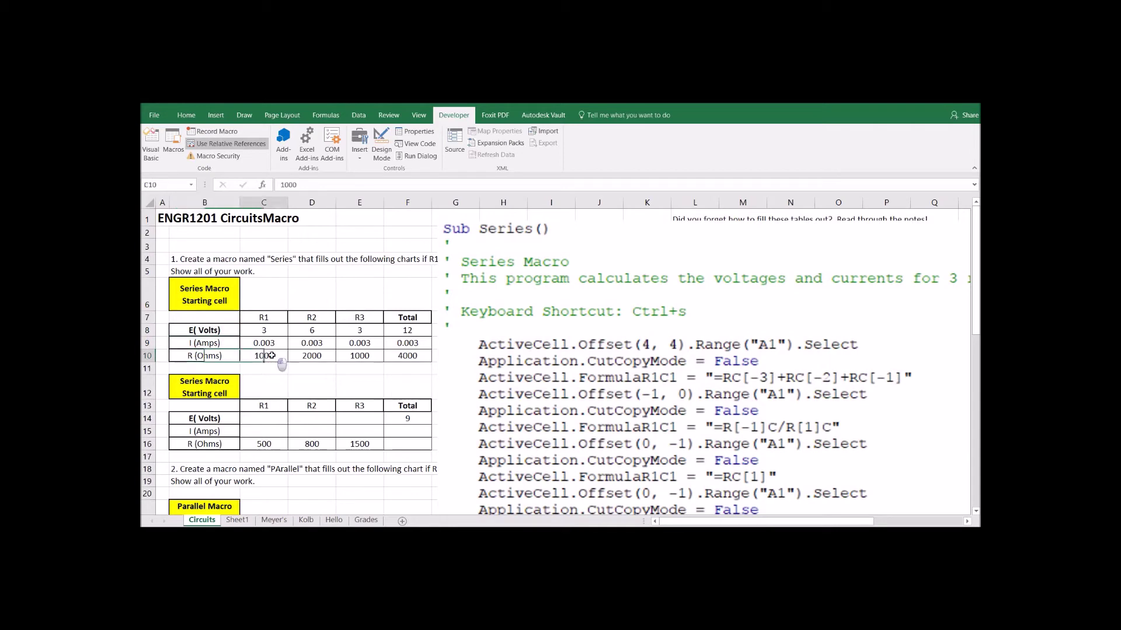
click(315, 356)
click(362, 356)
click(418, 356)
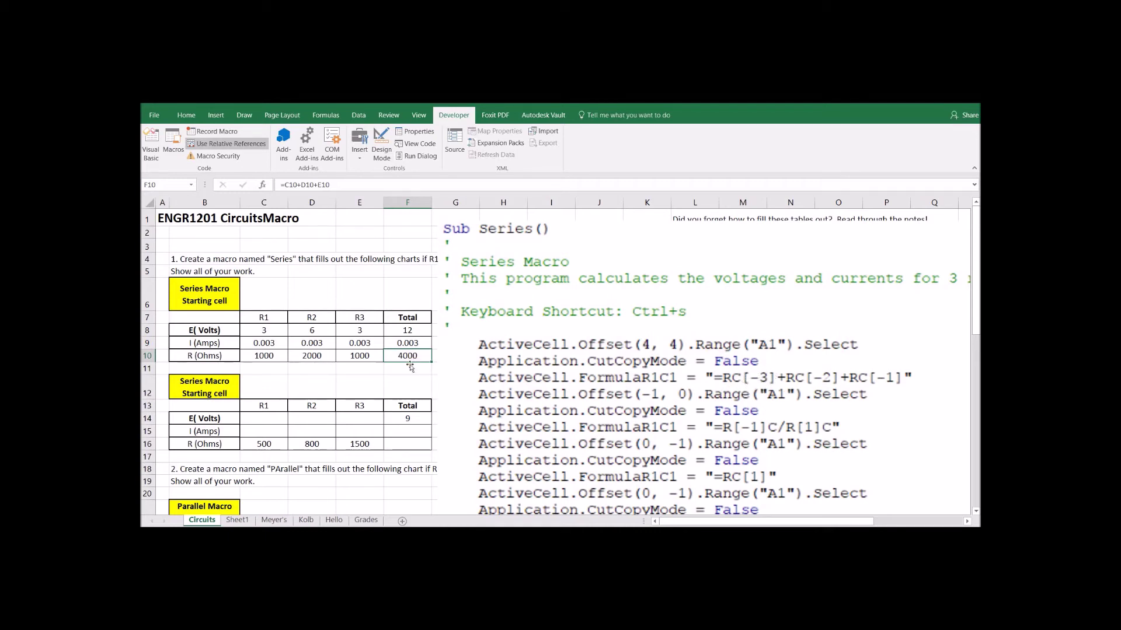
Trace the references RC[-1], RC[-2] and RC[-3] from F10 back through E10, D10 and C10.
click(361, 358)
click(321, 357)
click(272, 358)
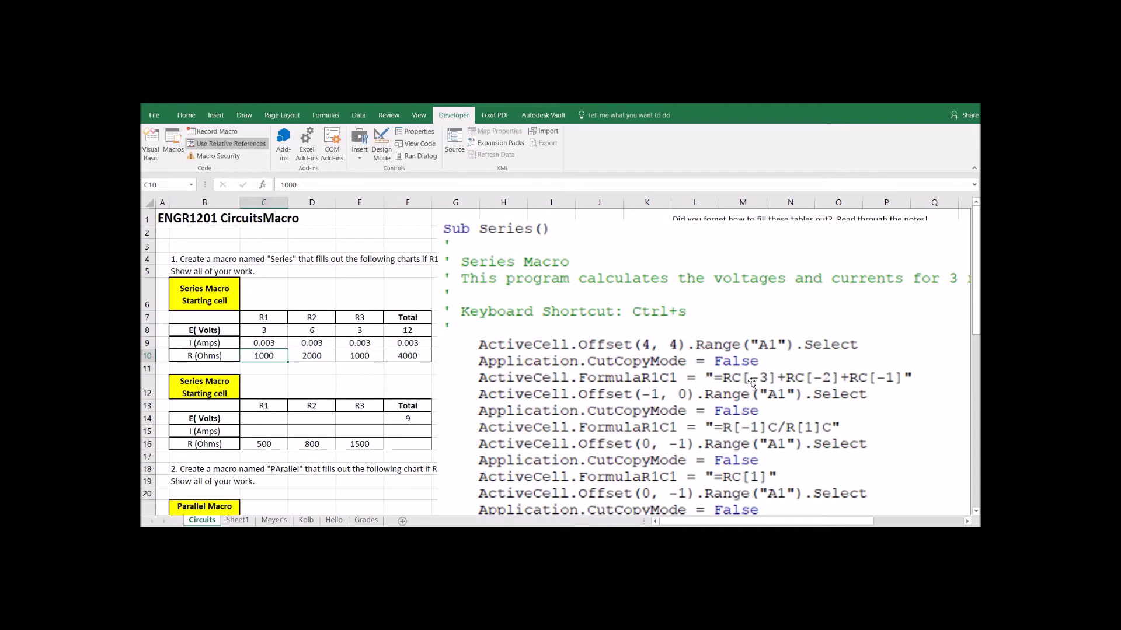
Compare the total resistance formula in F10 with its recorded RC references to cells E10 and D10.
click(412, 359)
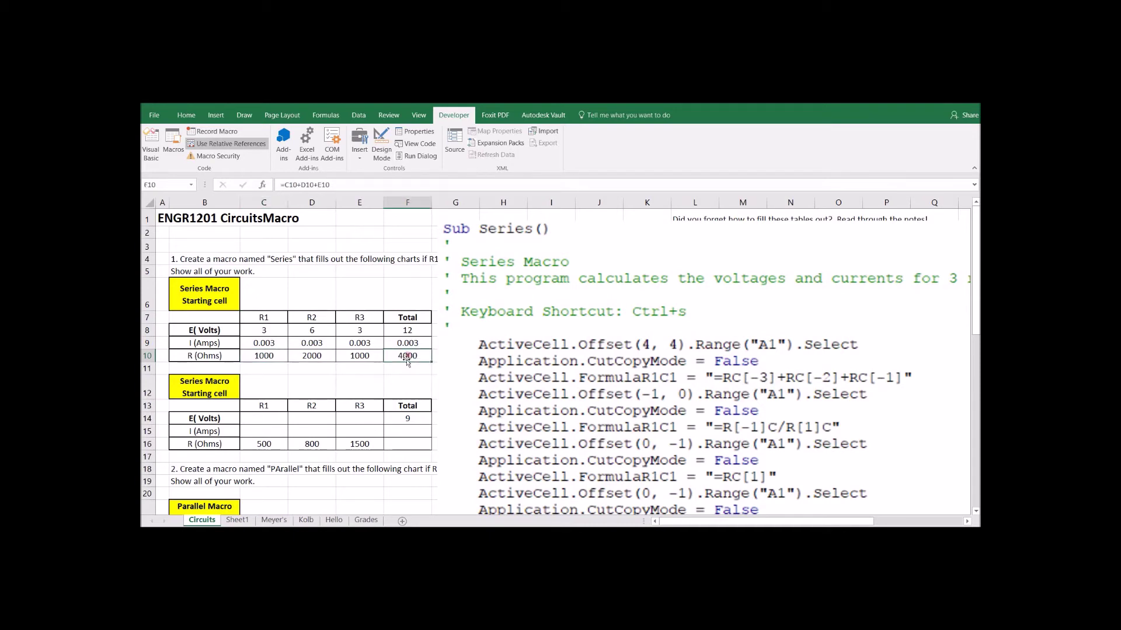
click(362, 357)
click(325, 354)
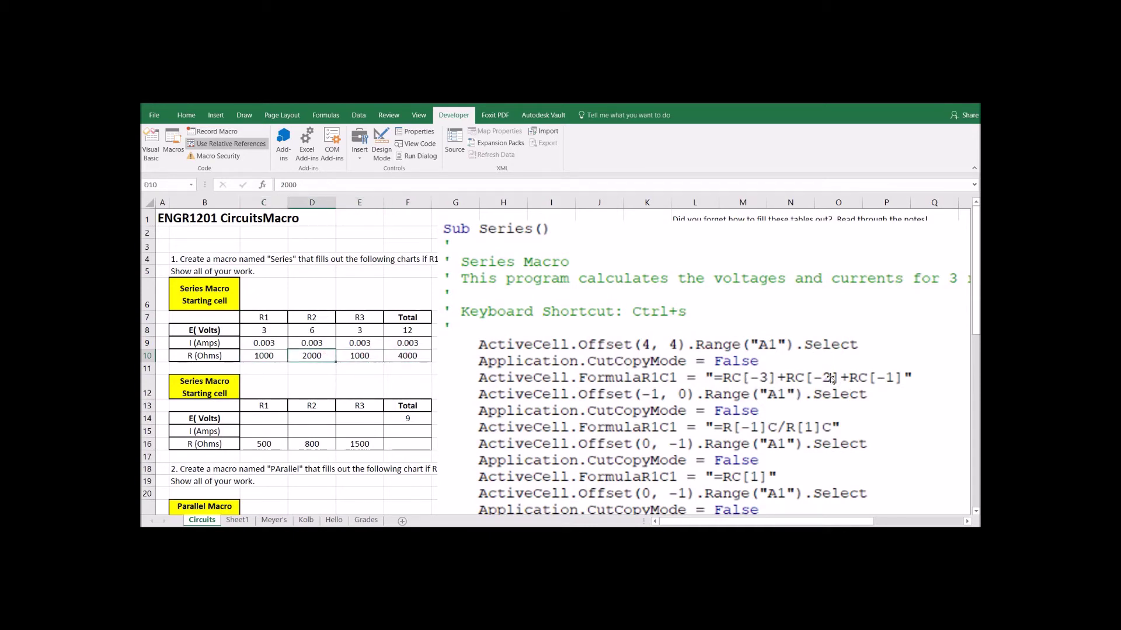
click(405, 360)
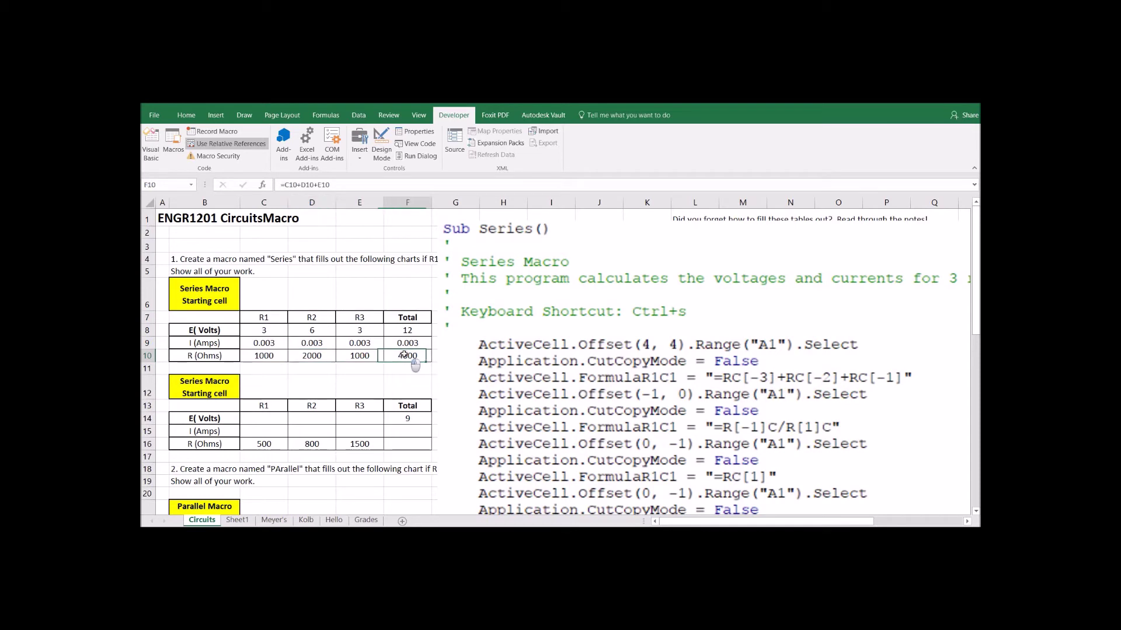
click(366, 356)
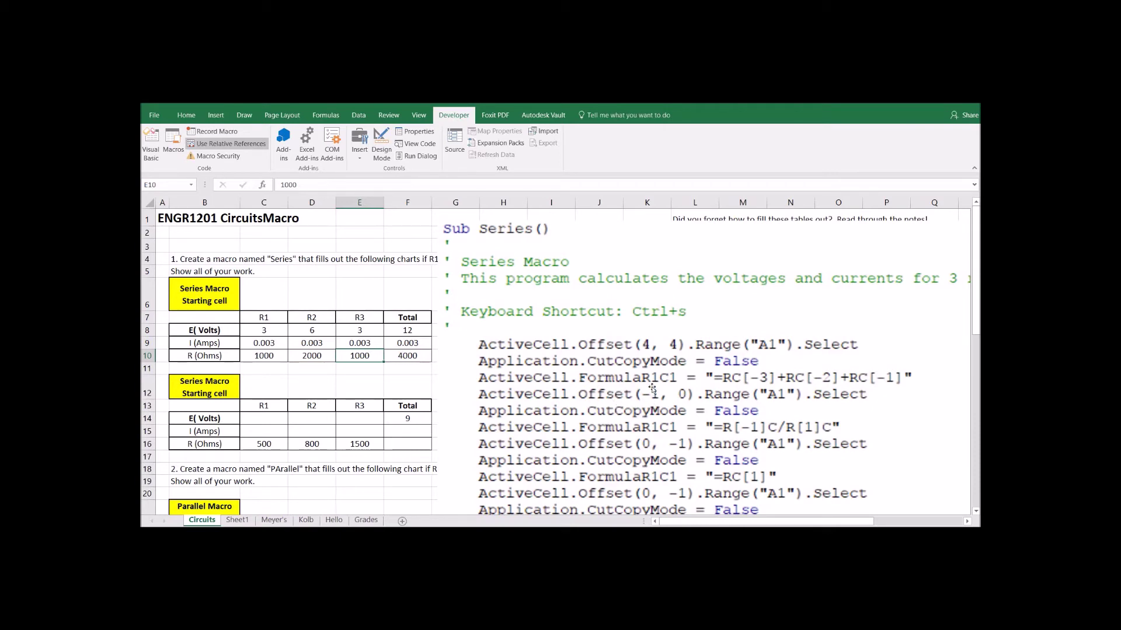
Trace Offset(-1, 0) from F10 to F9, and match R[-1]C/R[1]C to cells F8 and F10.
click(423, 355)
click(414, 345)
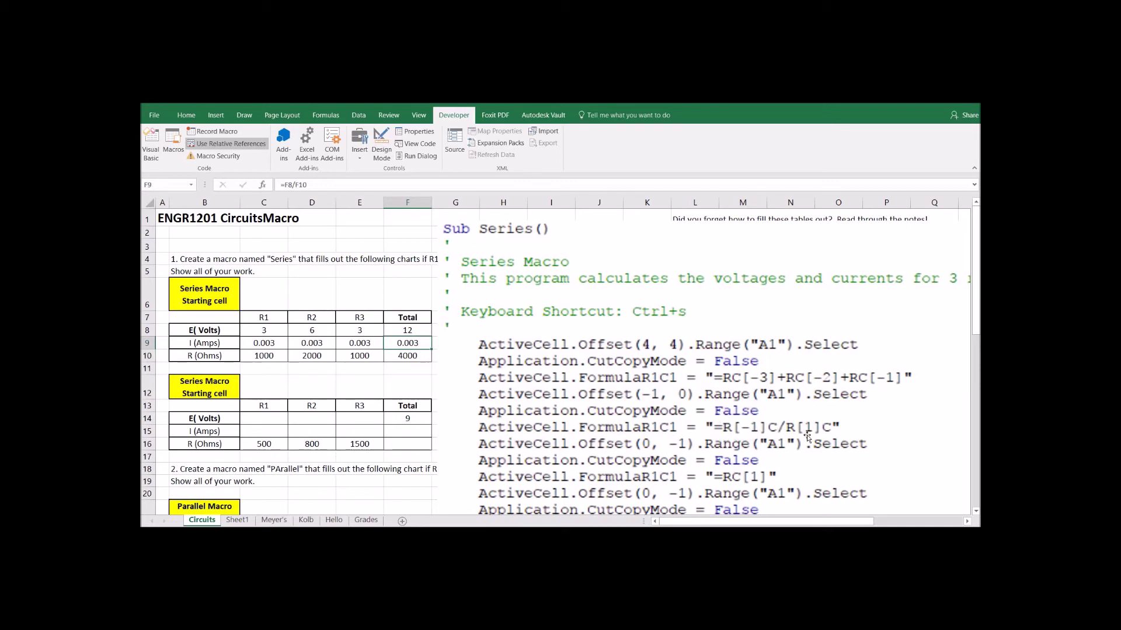
click(420, 331)
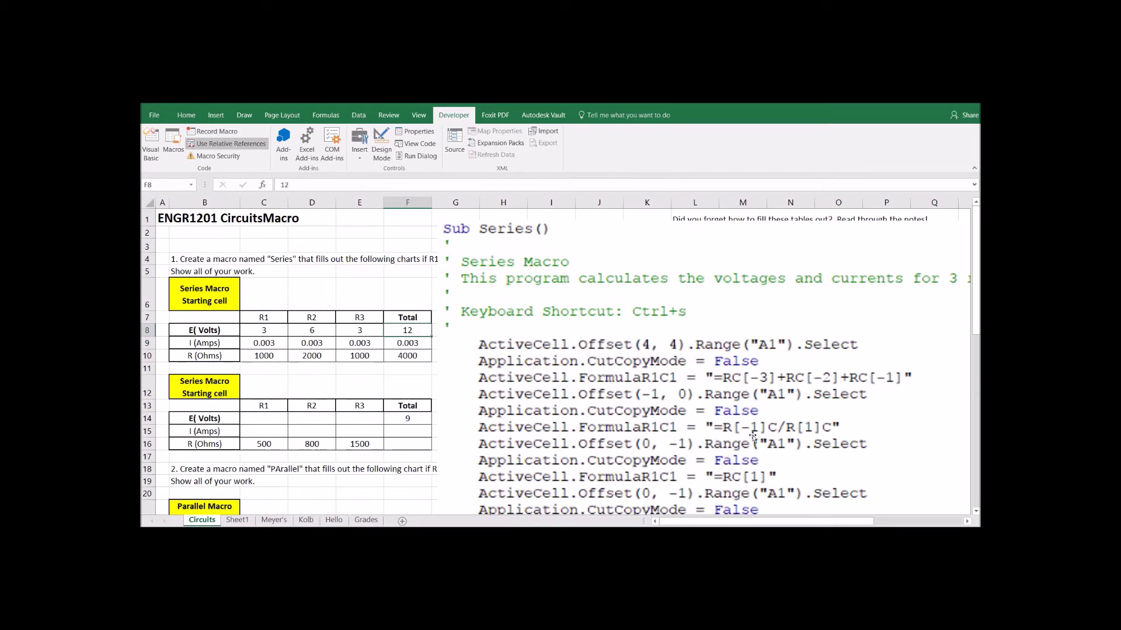
click(407, 347)
click(417, 354)
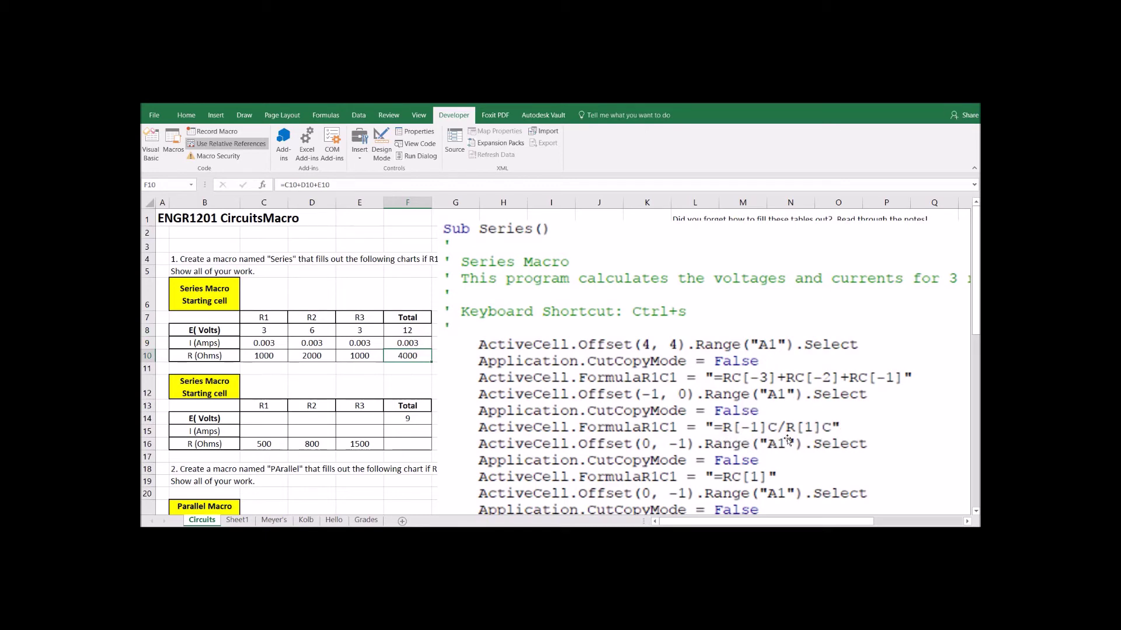
Reposition the code picture and trace the Offset(0, -1) moves from F9 through E9, D9 and C9.
drag(764, 469, 783, 349)
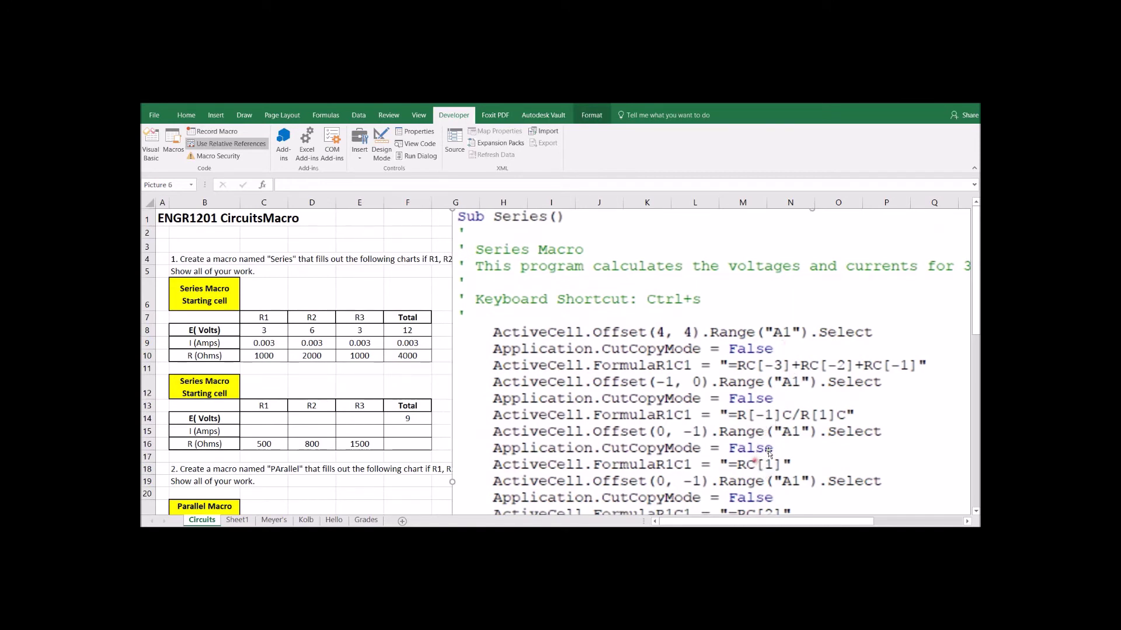
click(408, 343)
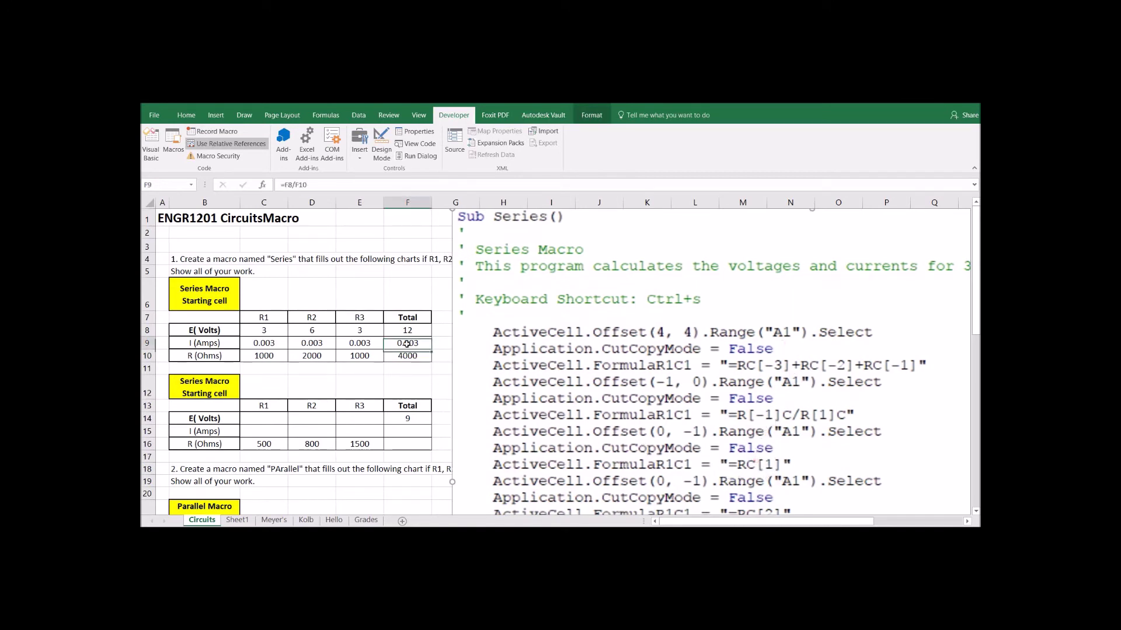
click(374, 344)
click(312, 343)
click(275, 342)
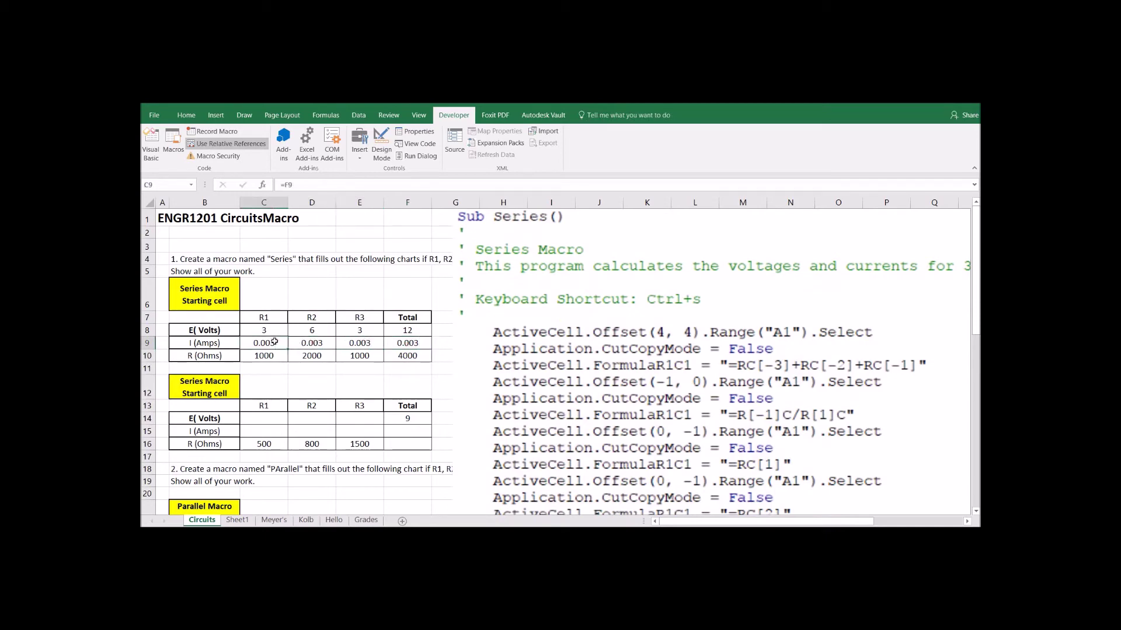
Shrink the code picture slightly and trace RC[1], RC[2] and RC[3] from the resistor current cells to F9.
click(642, 359)
mouse_move(453, 210)
mouse_down()
mouse_move(450, 290)
mouse_move(590, 332)
mouse_move(453, 211)
mouse_up()
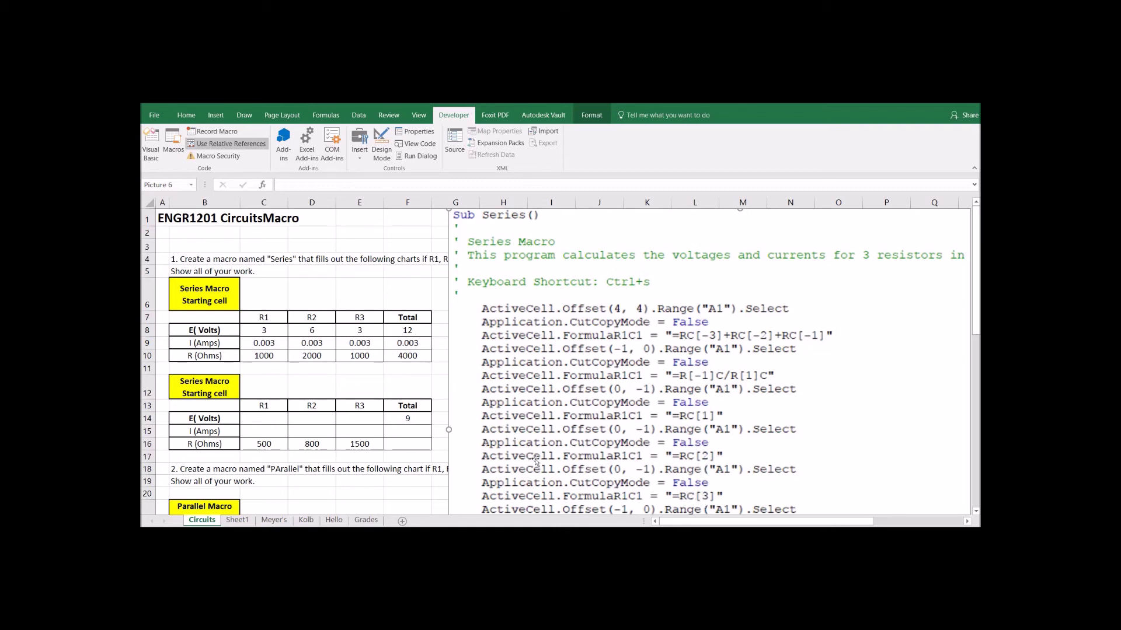
click(365, 341)
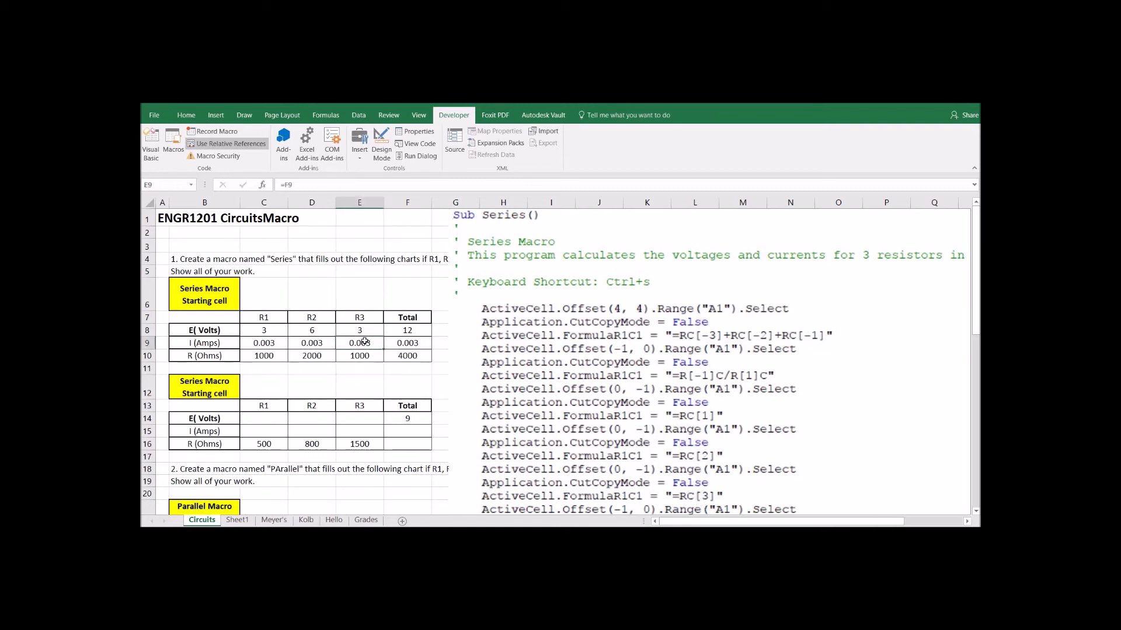
click(408, 343)
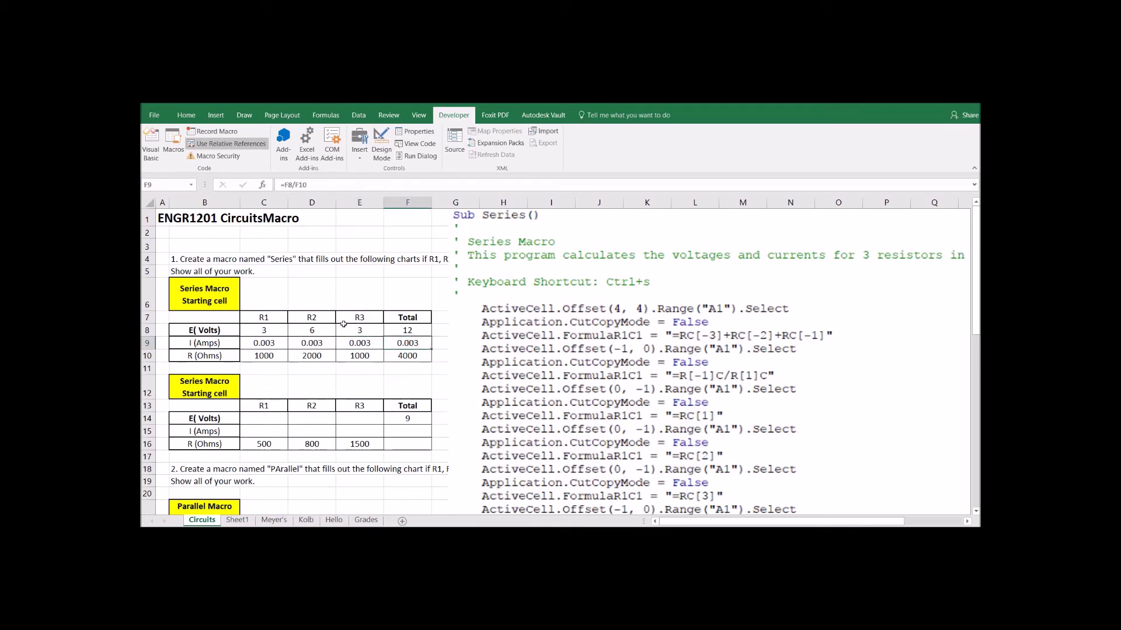
click(317, 342)
click(404, 342)
click(271, 340)
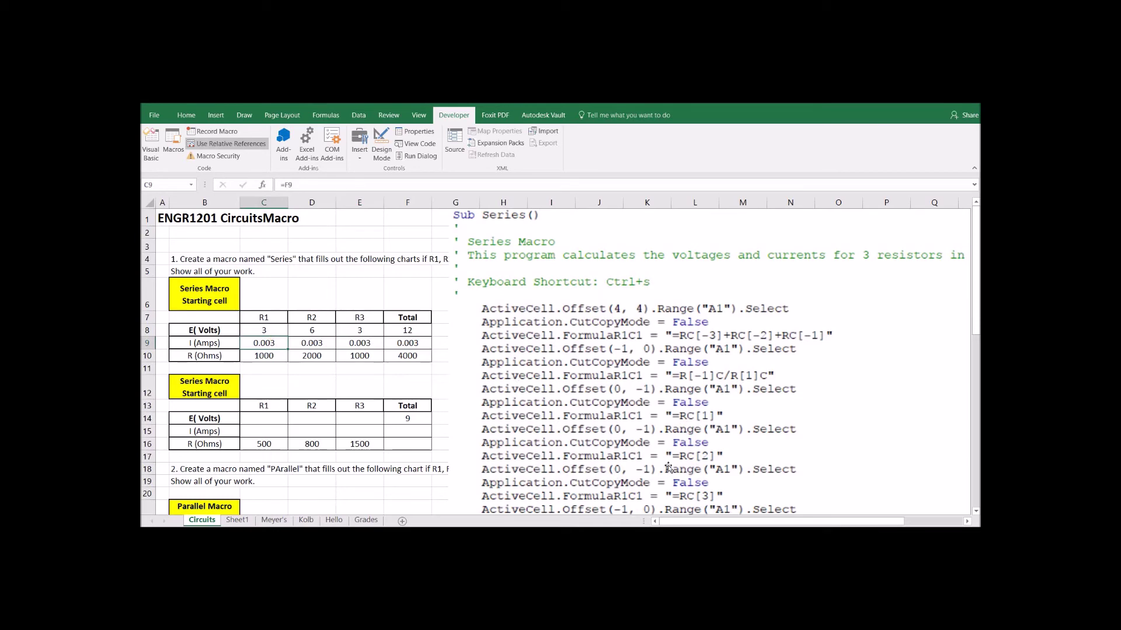
Shrink and reposition the macro code picture beside the tables, reading the code through to End Sub.
click(517, 290)
drag(462, 222, 561, 277)
scroll(632, 459, down, 1)
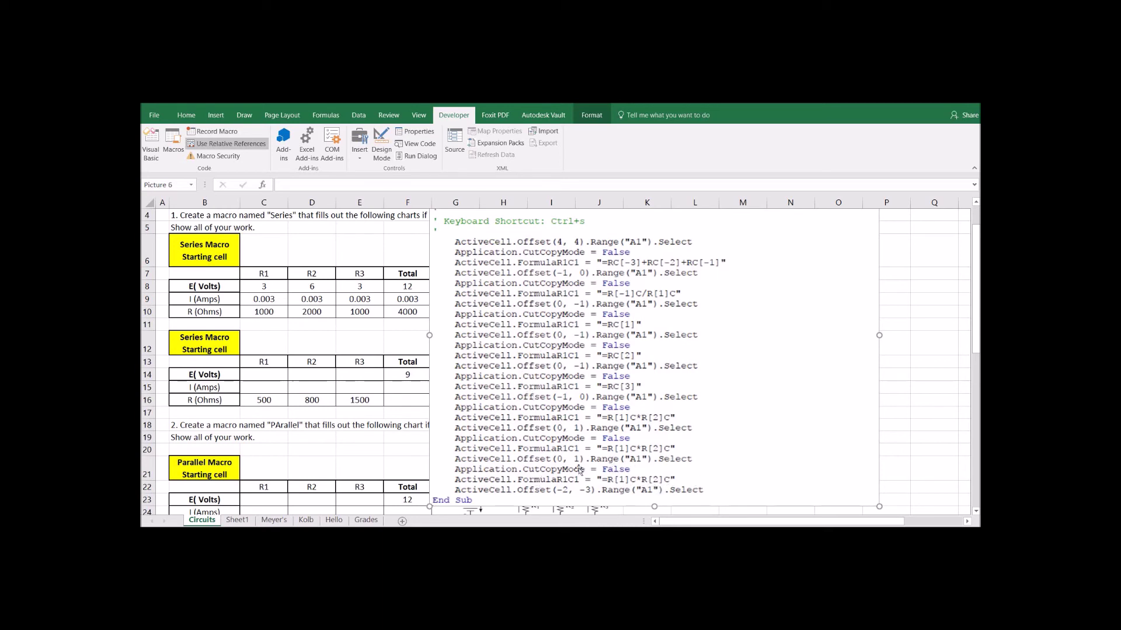
scroll(572, 387, up, 1)
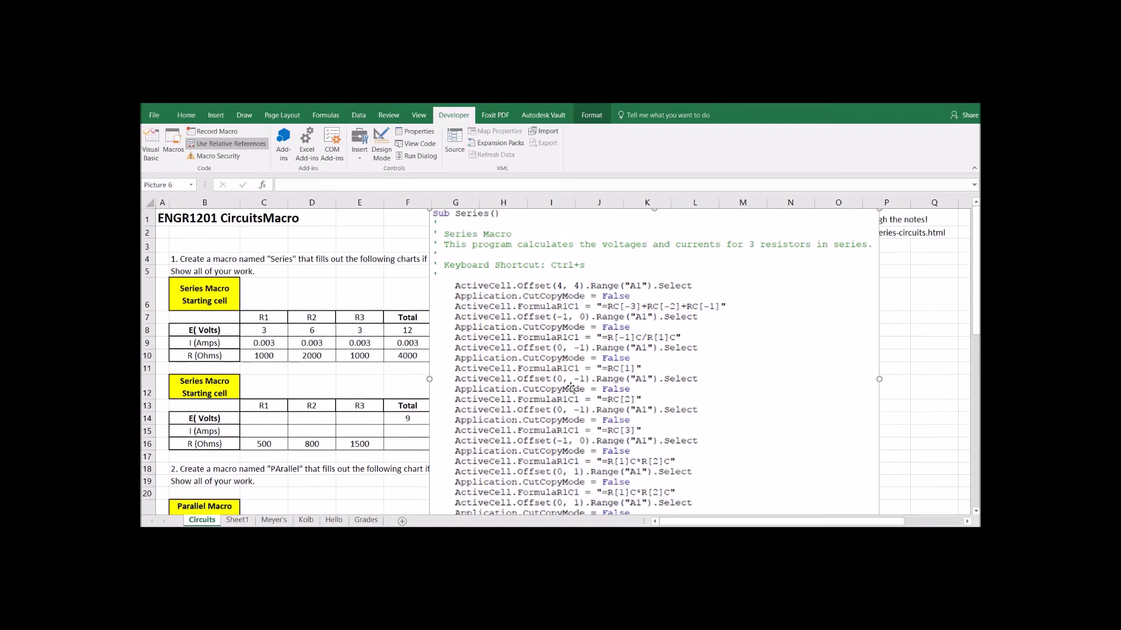
scroll(557, 362, down, 5)
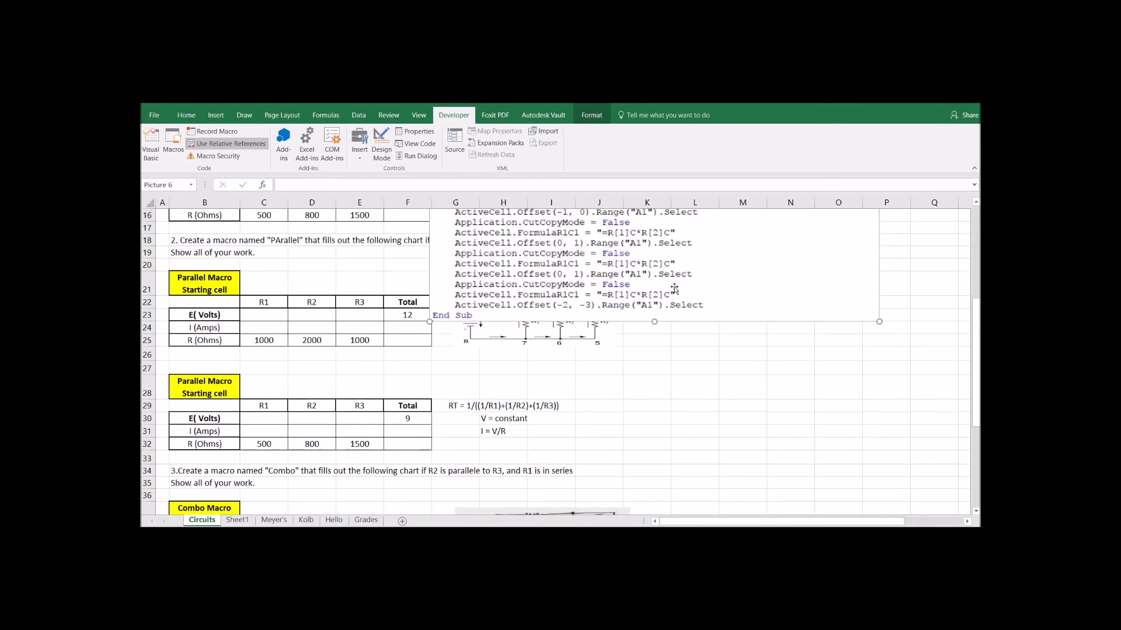
scroll(671, 295, up, 4)
scroll(671, 297, up, 1)
drag(501, 278, 540, 307)
click(359, 233)
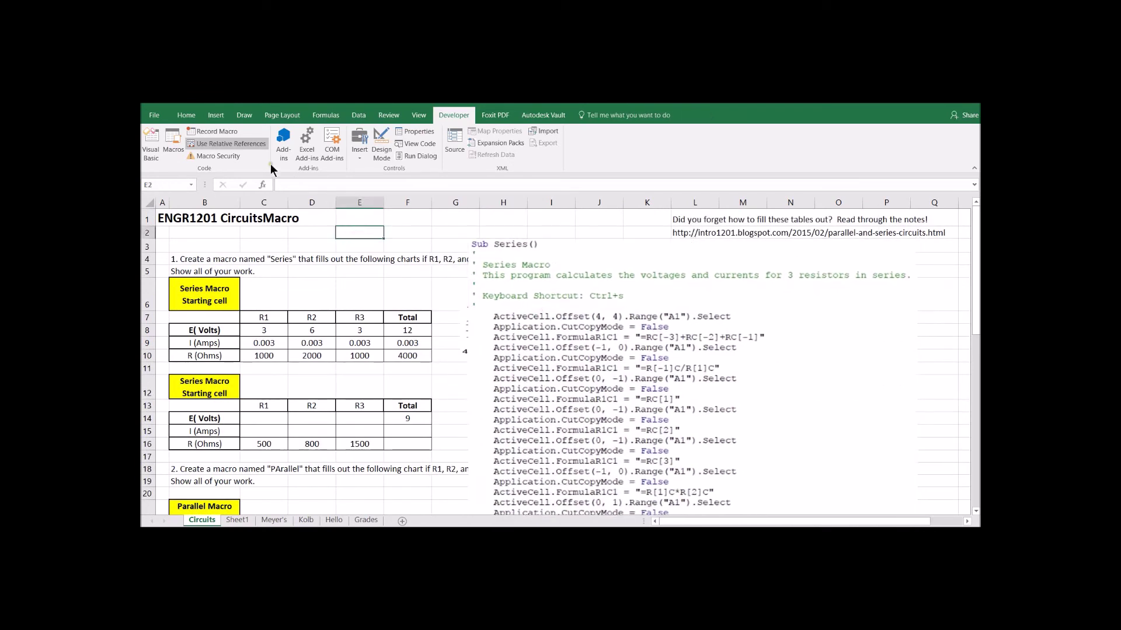
Select Series in the list of macros and examine the option for deleting a faulty macro.
click(171, 136)
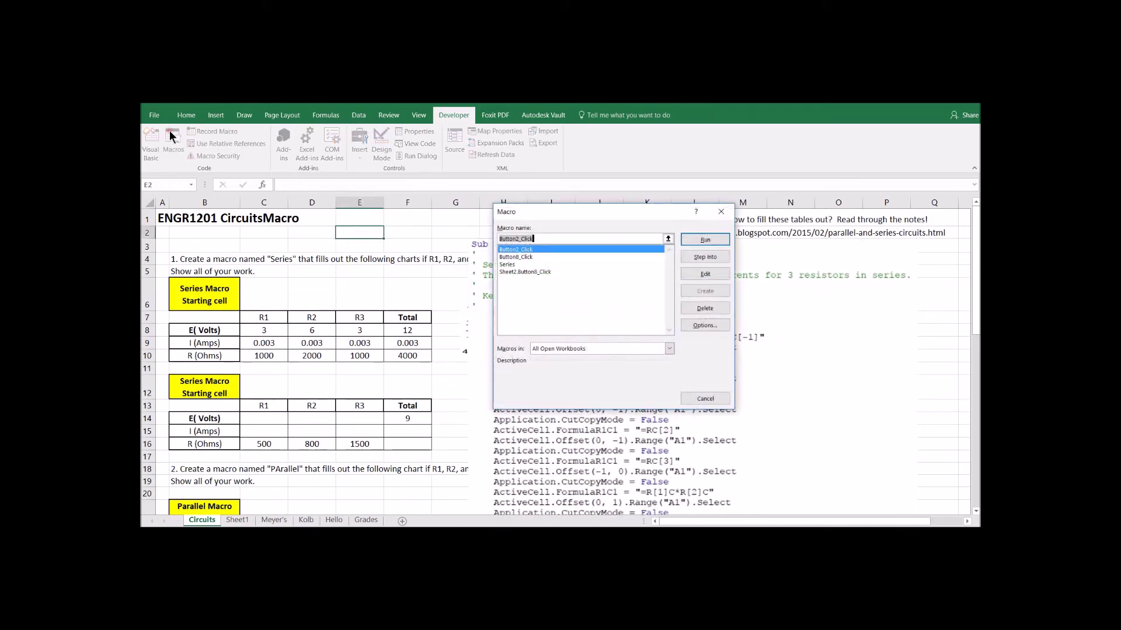
click(507, 264)
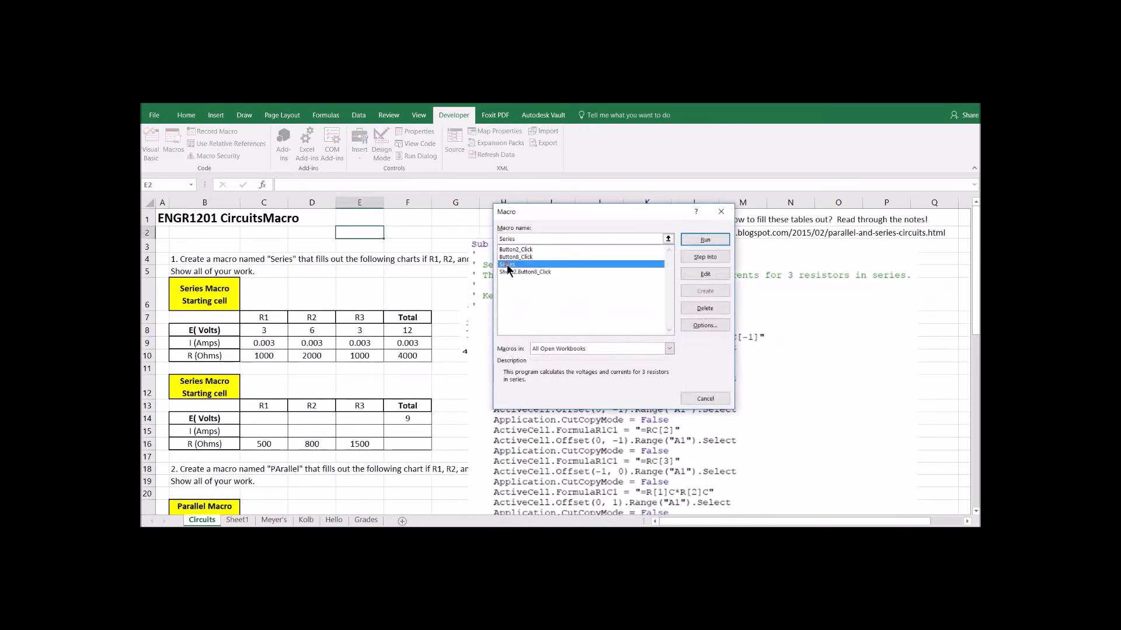
click(686, 307)
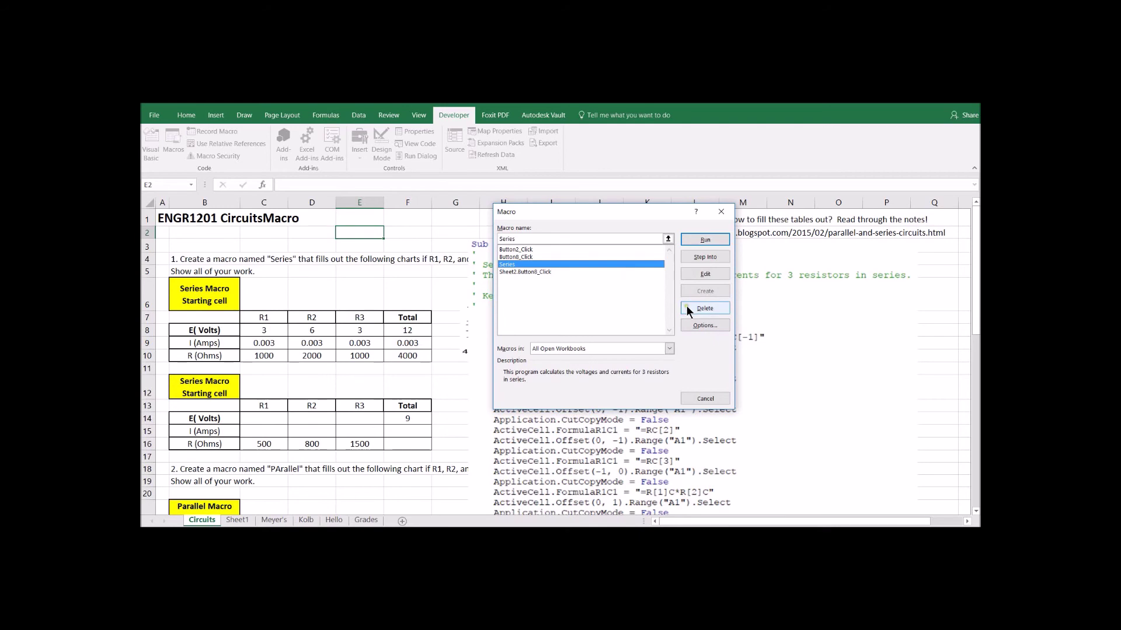
click(719, 212)
From starting cell B6, review the name, shortcut and description settings for recording a relative-reference macro, then cancel.
click(221, 298)
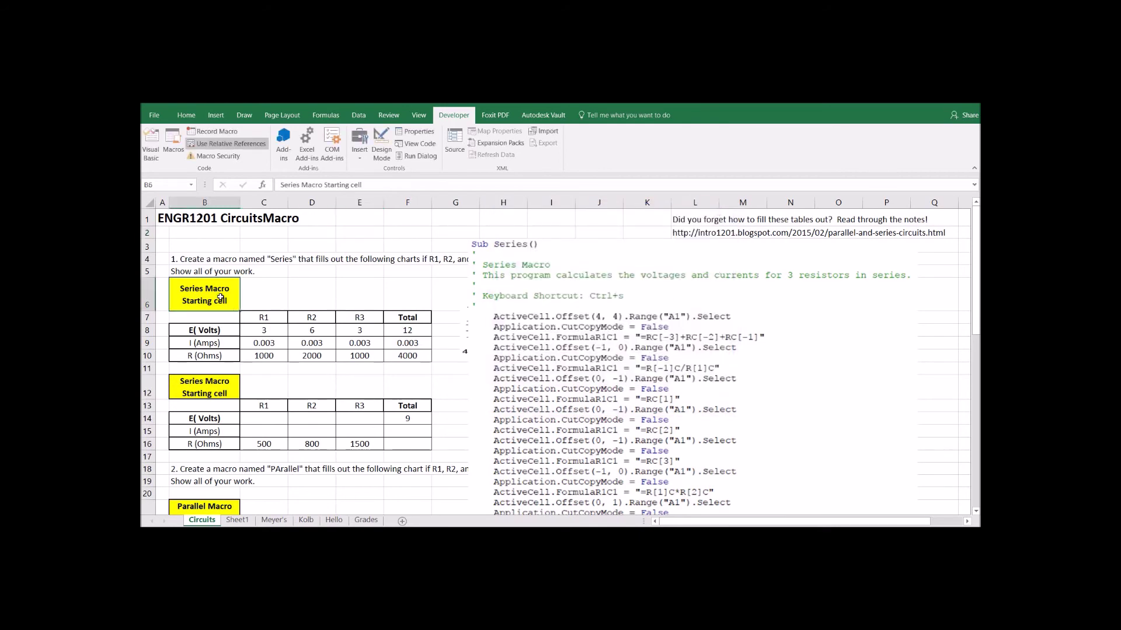
click(209, 145)
click(220, 131)
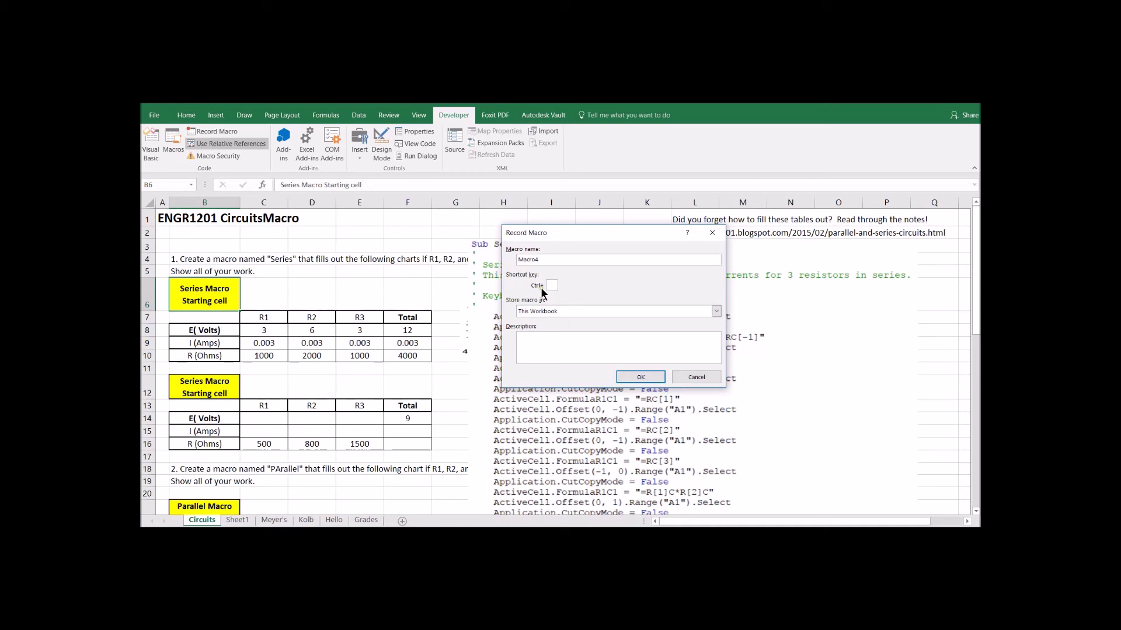
click(538, 259)
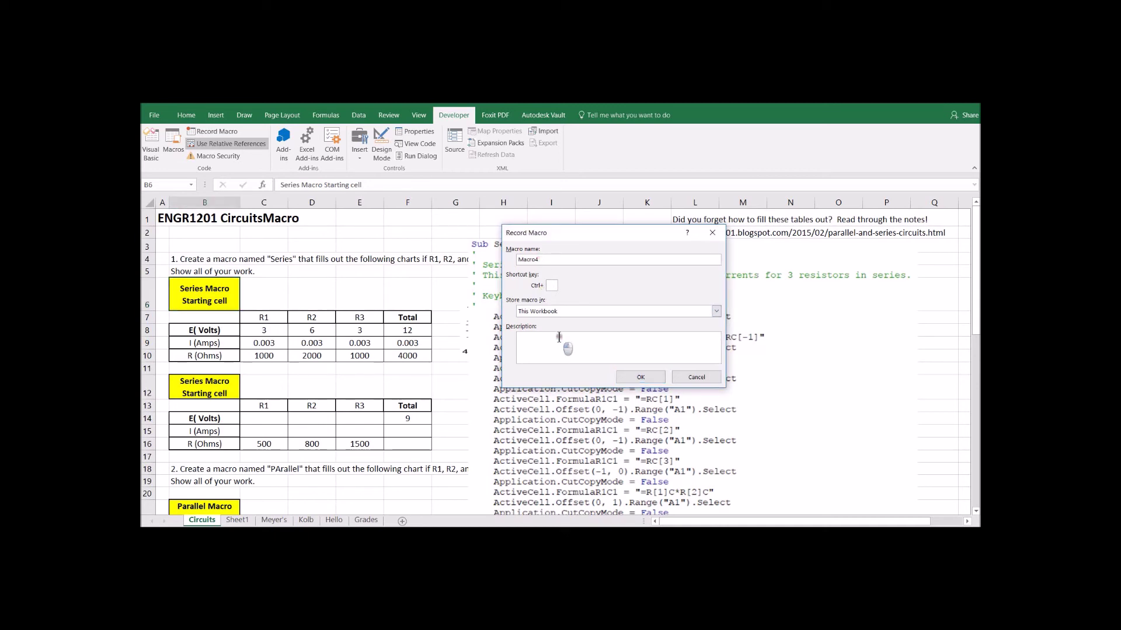
click(711, 381)
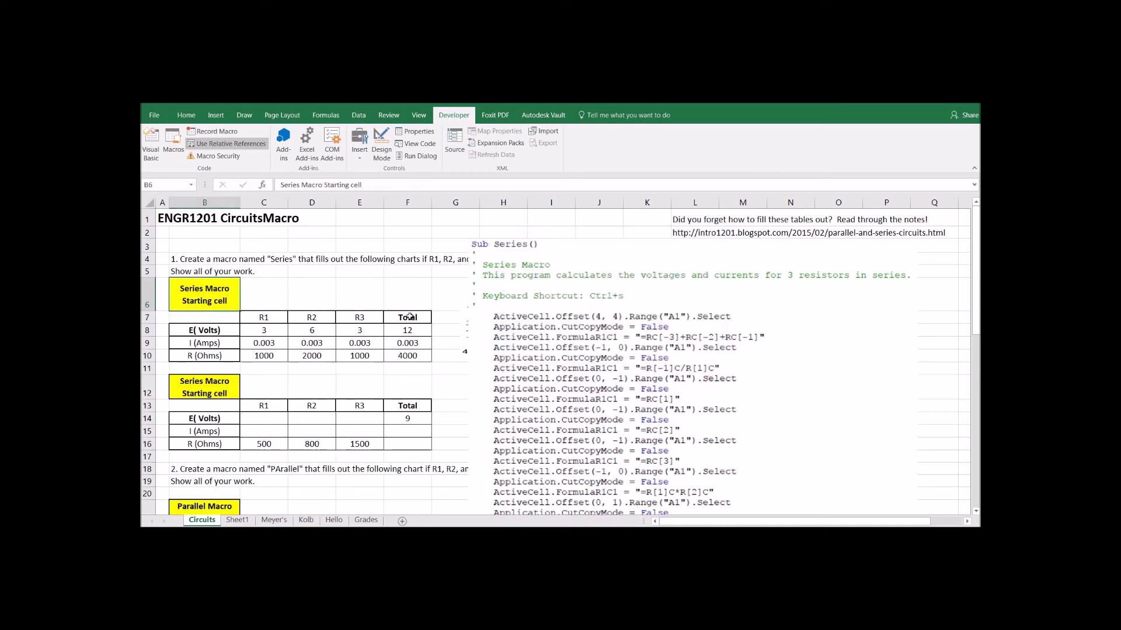
Run the Series macro on the second series table from starting cell B12.
click(199, 382)
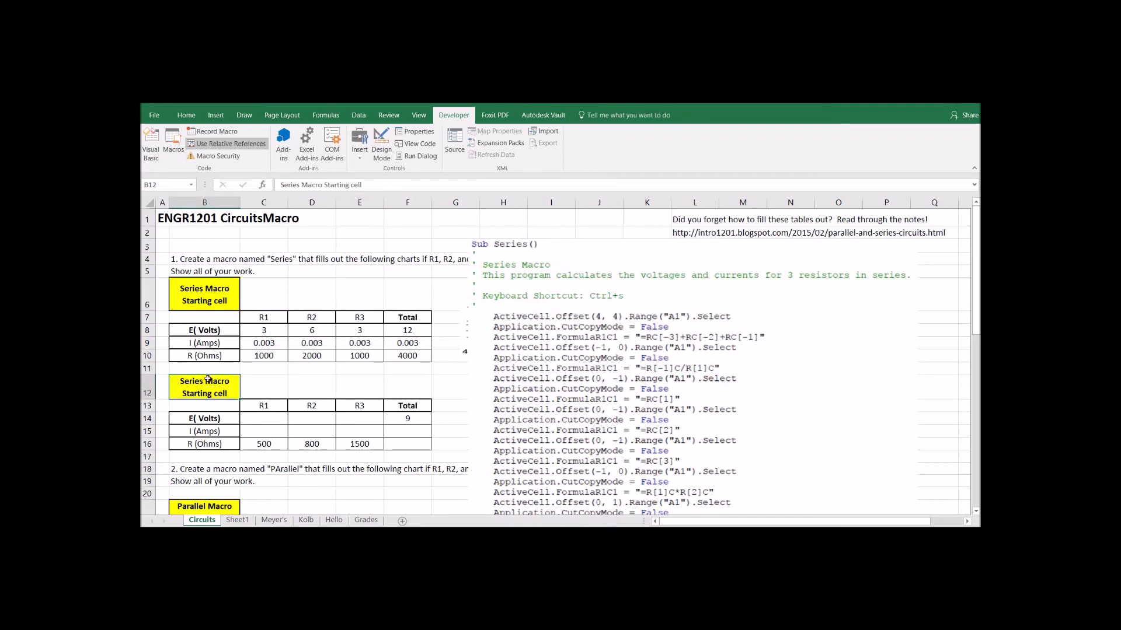
key(ctrl+s)
click(262, 392)
click(312, 390)
click(216, 392)
Clear the calculated voltages, currents and total resistance from the second series table, keeping its given values.
drag(267, 421, 407, 444)
key(Delete)
key(Delete)
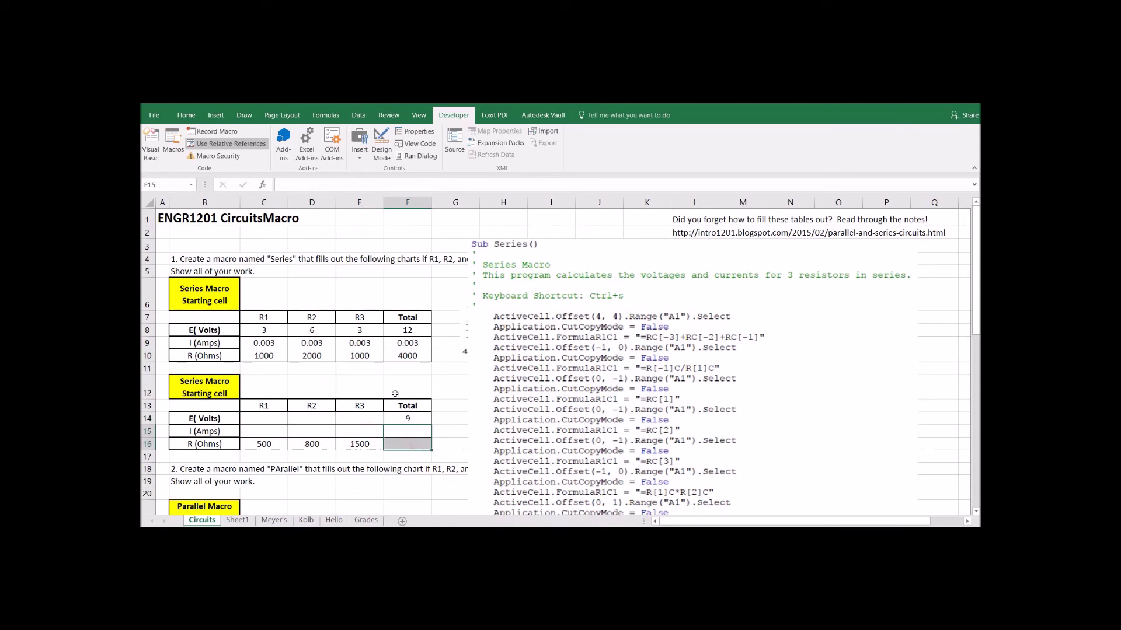
click(199, 389)
click(209, 306)
click(193, 233)
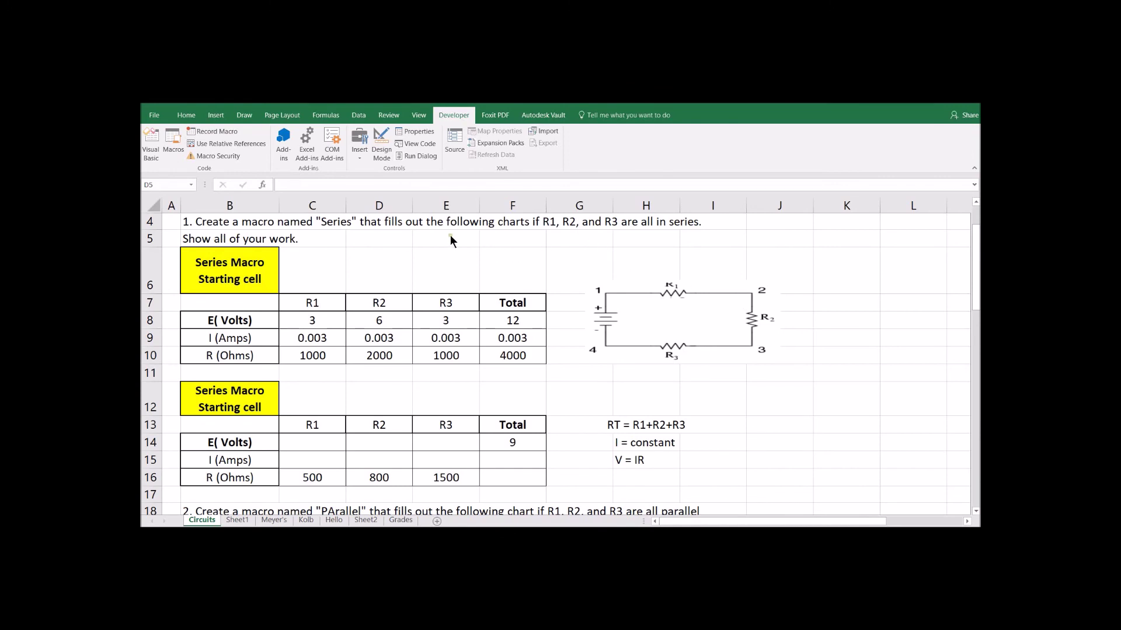
click(452, 237)
click(449, 254)
click(376, 261)
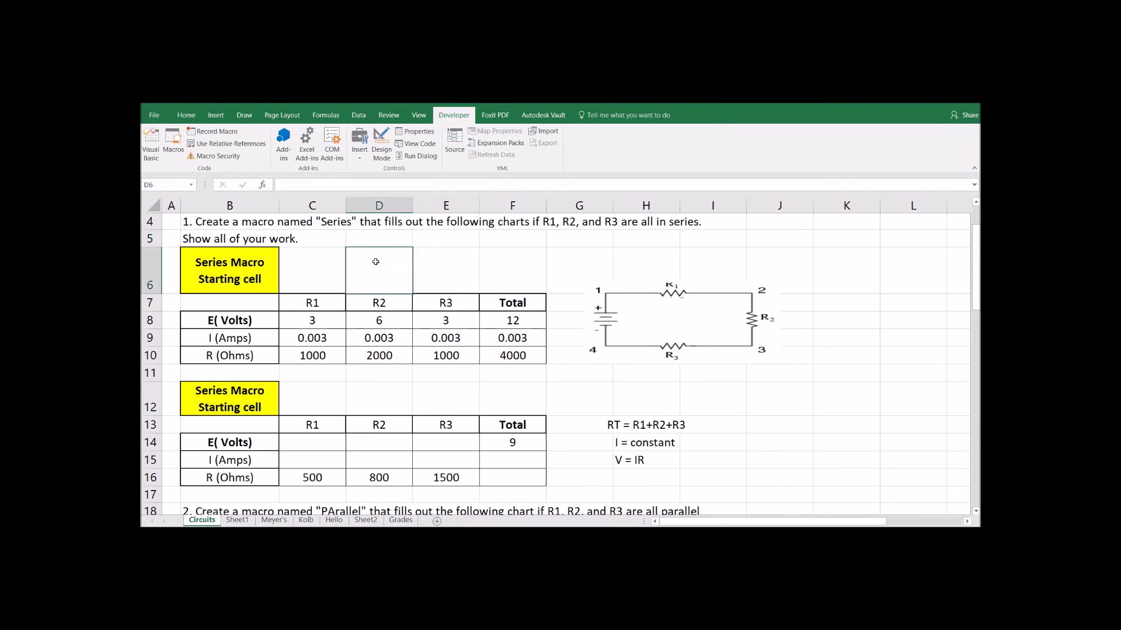
click(330, 241)
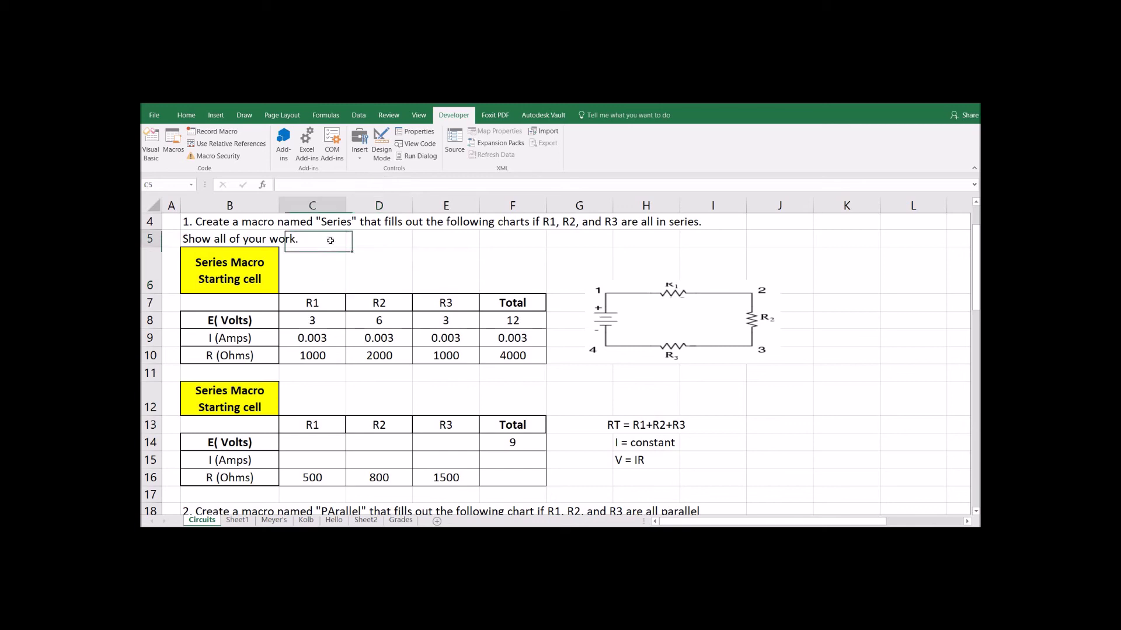
Insert a form-control button in cell D6 above the first series table and assign the Series macro to it.
click(359, 156)
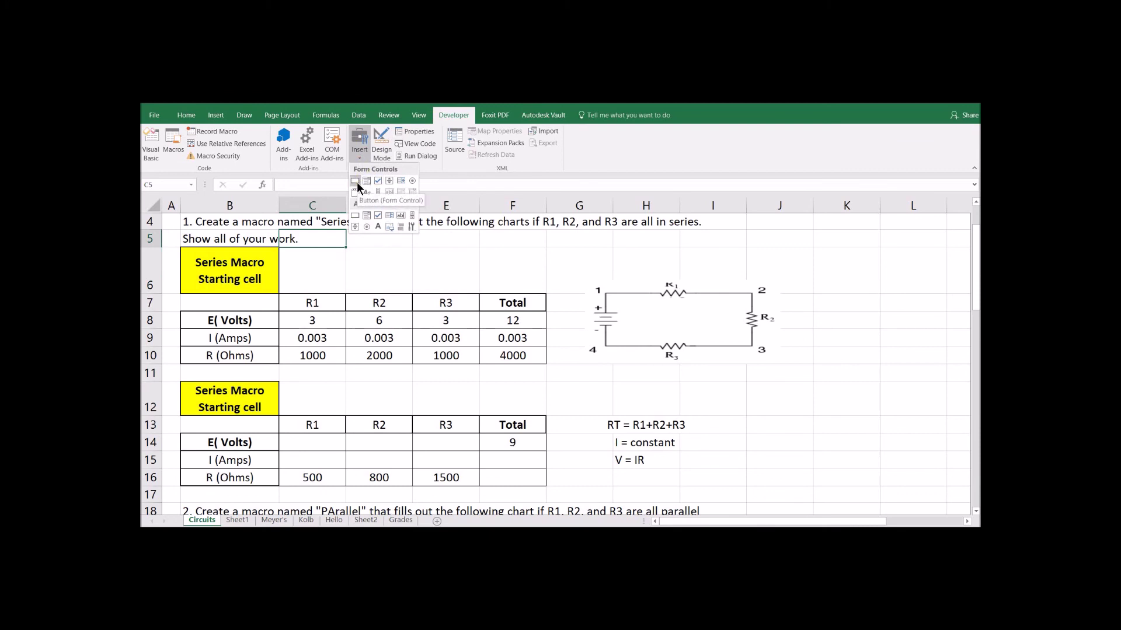
click(356, 181)
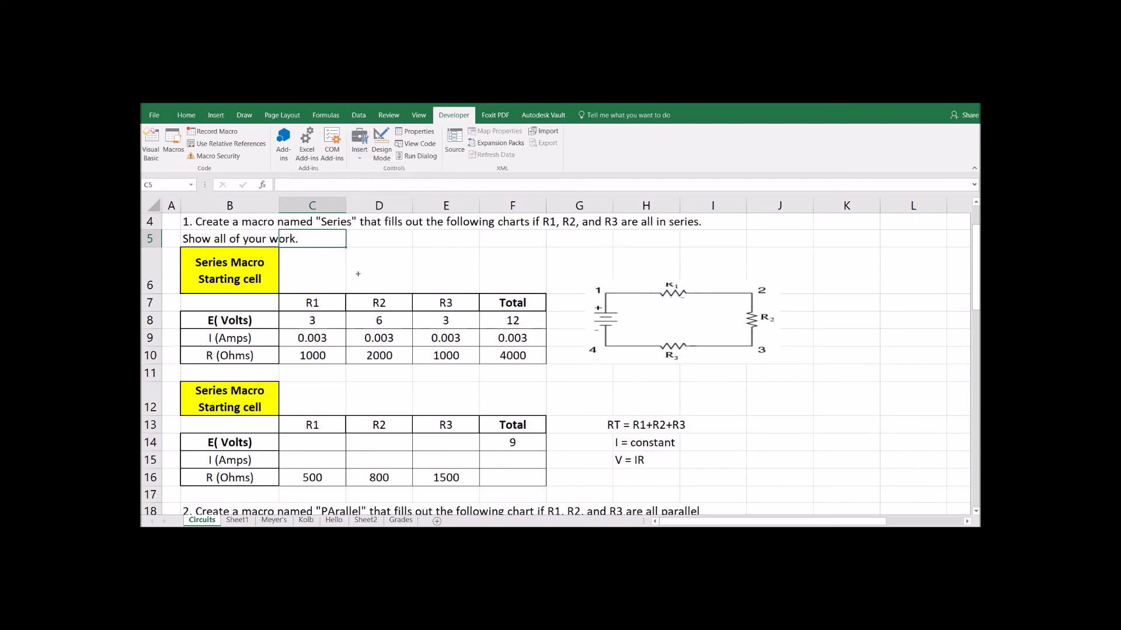
mouse_move(350, 245)
mouse_down()
mouse_move(384, 272)
mouse_move(450, 290)
mouse_up()
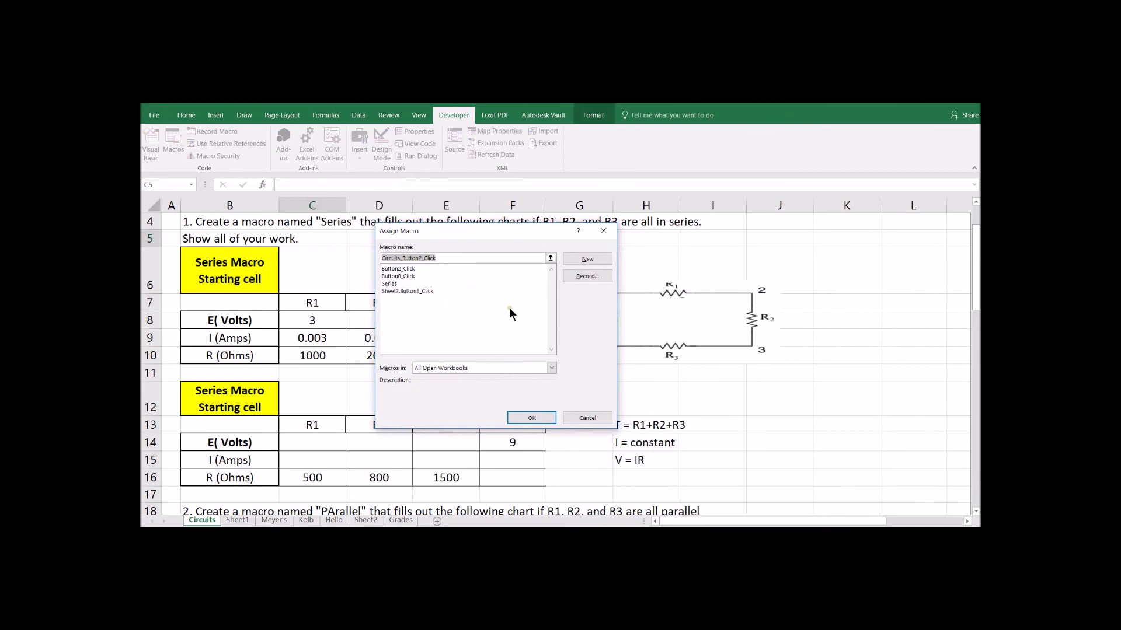
click(398, 284)
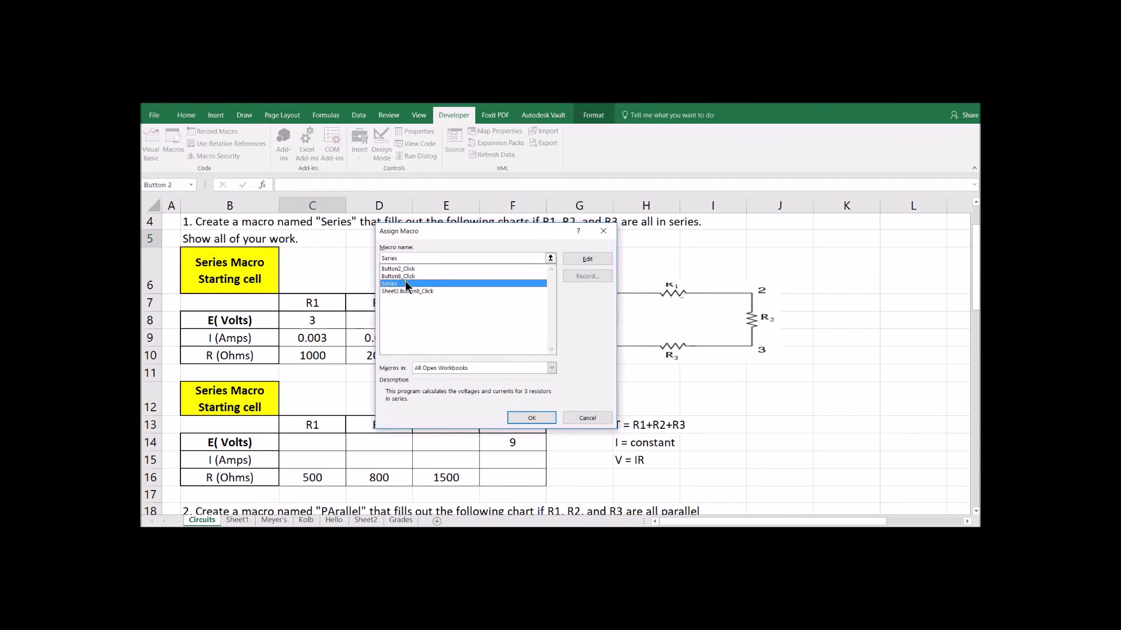
click(532, 418)
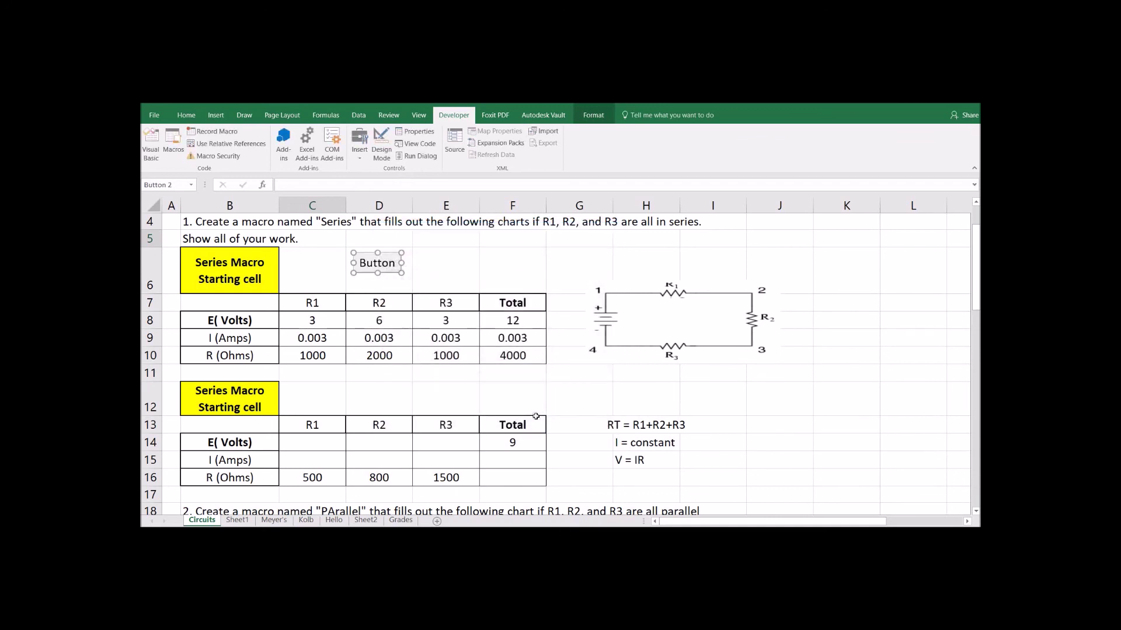
Replace the caption of the new button in cell D6 with "Run series".
click(360, 263)
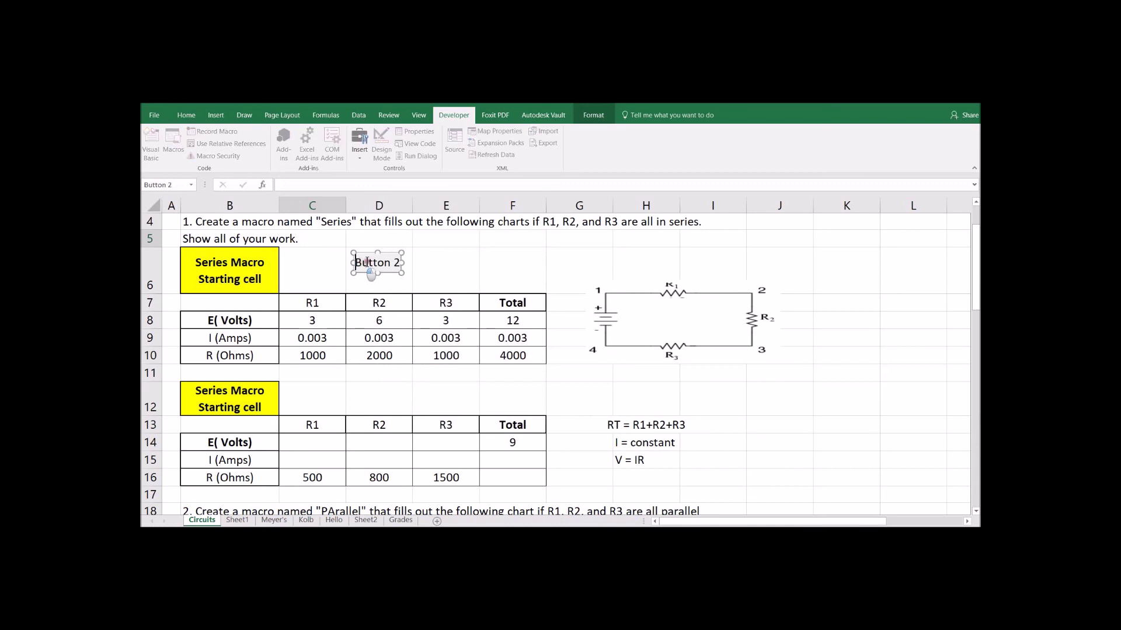
key(Delete)
key(Delete)
key(Delete)
key(Delete)
key(Delete)
key(Delete)
key(Delete)
key(Delete)
text(Run series)
click(496, 285)
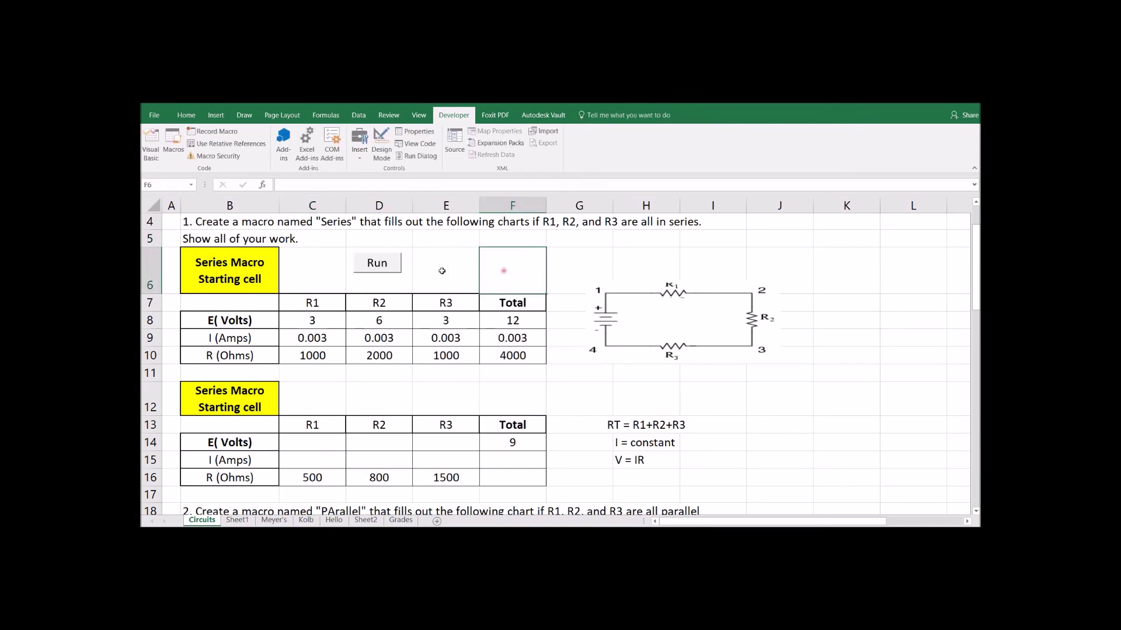
Run the Series macro from cell F6 using the worksheet button.
click(396, 265)
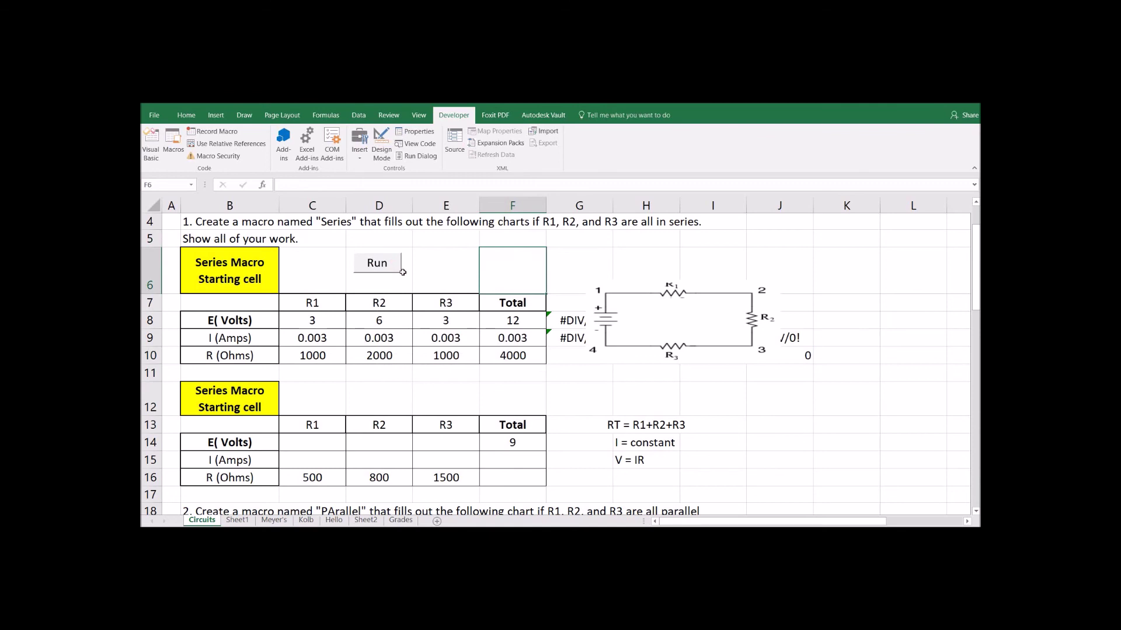
right_click(392, 263)
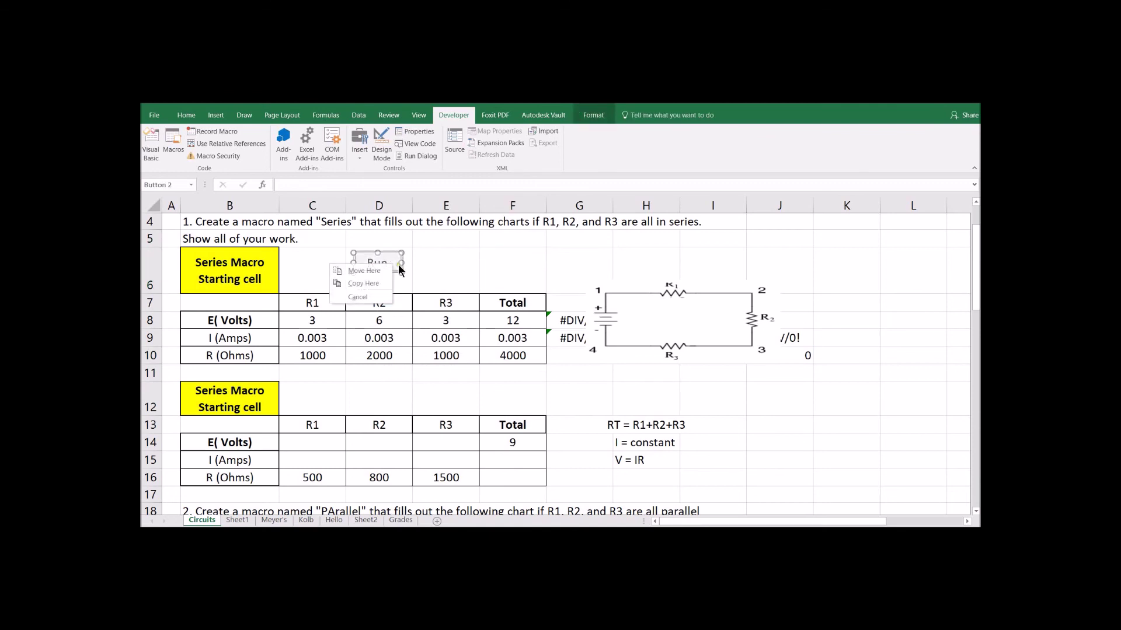
click(433, 277)
right_click(388, 263)
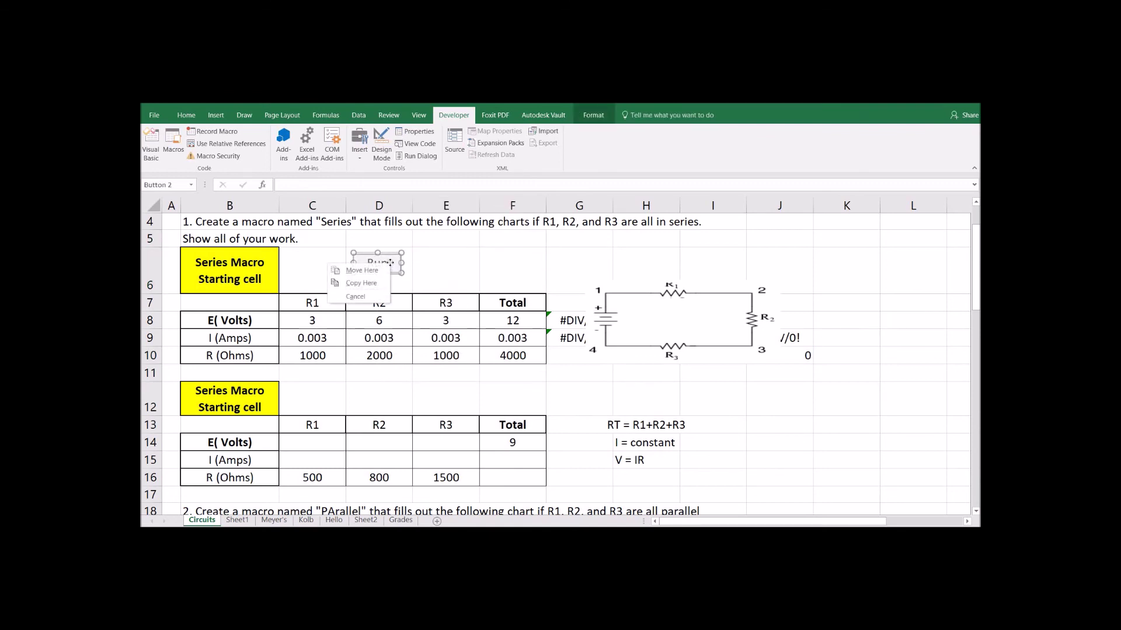
click(436, 256)
Turn on design mode and review the button's font, alignment and size settings in Format Control.
click(384, 146)
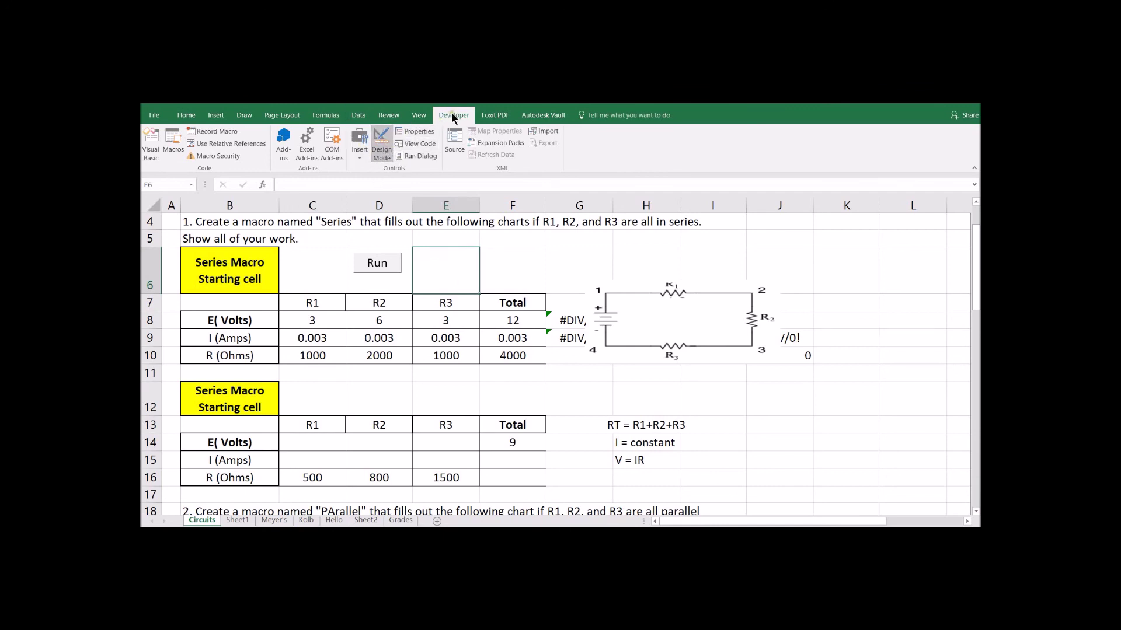
right_click(377, 268)
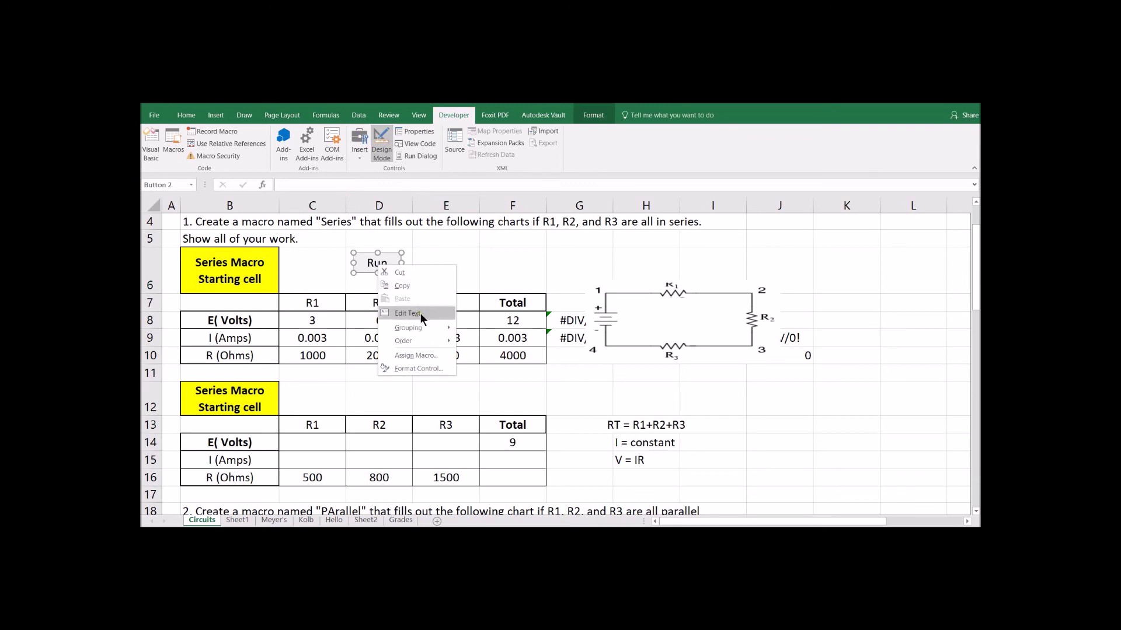
click(438, 366)
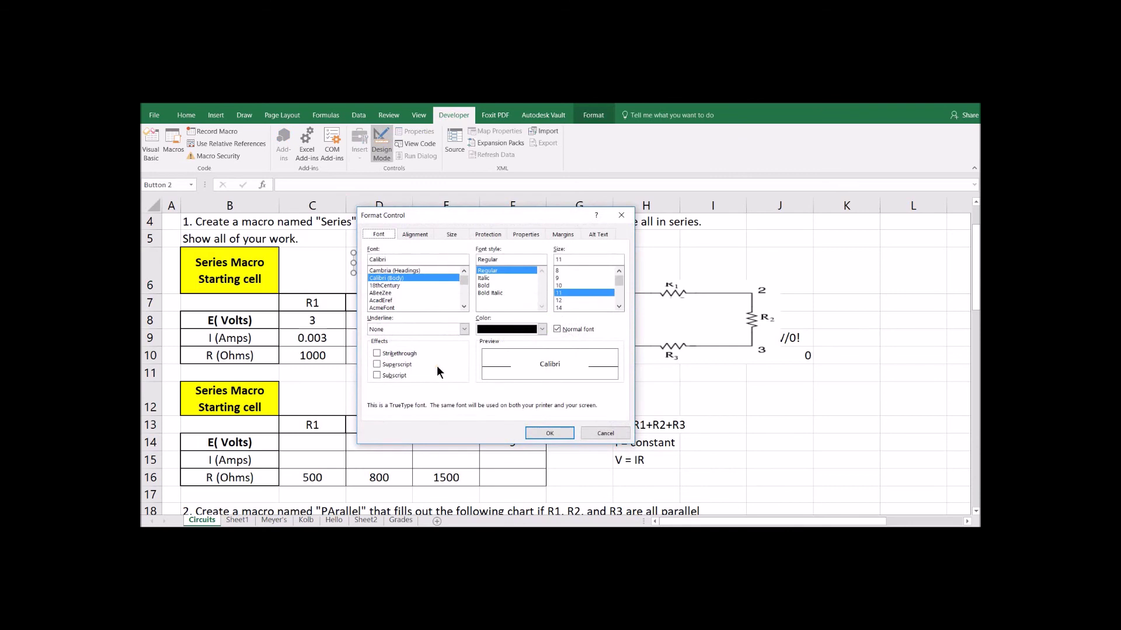
click(411, 235)
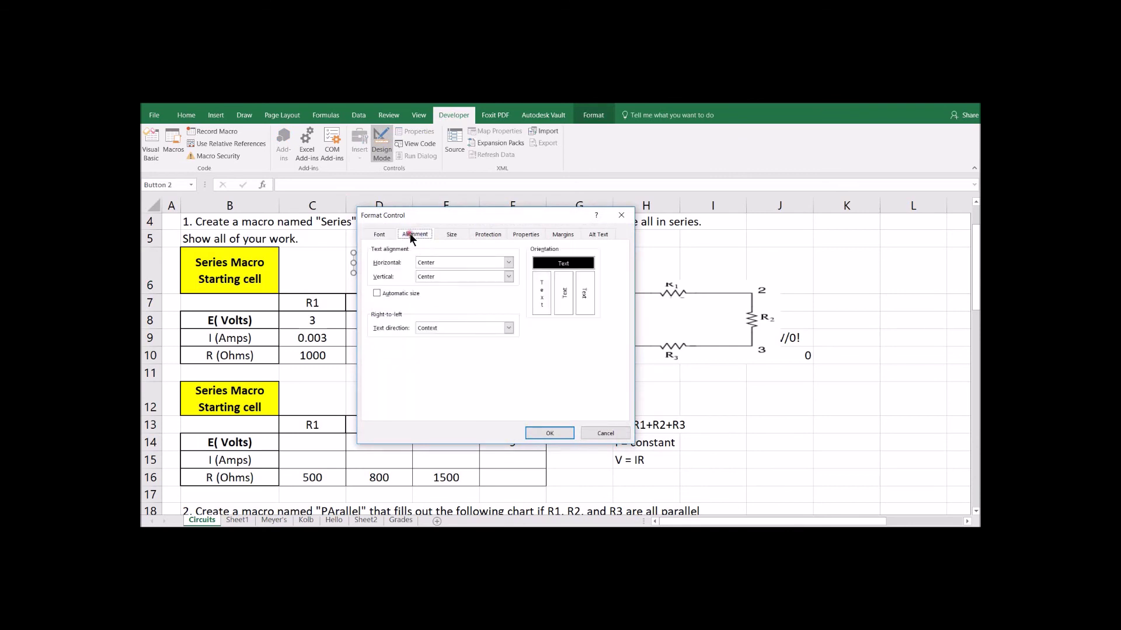
click(453, 235)
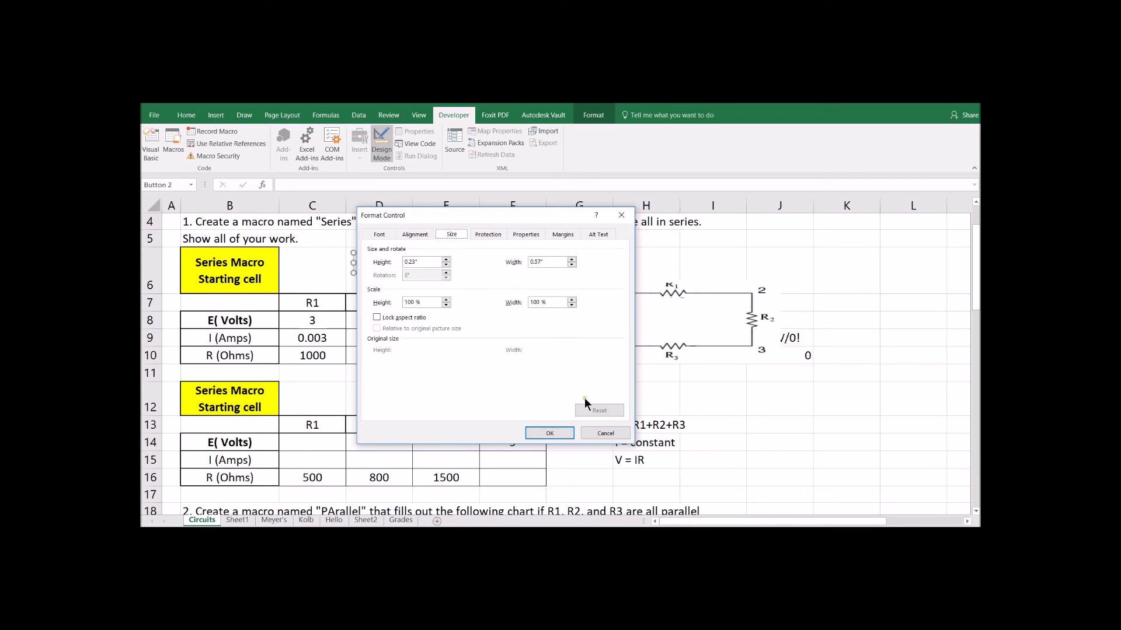
click(561, 433)
click(443, 267)
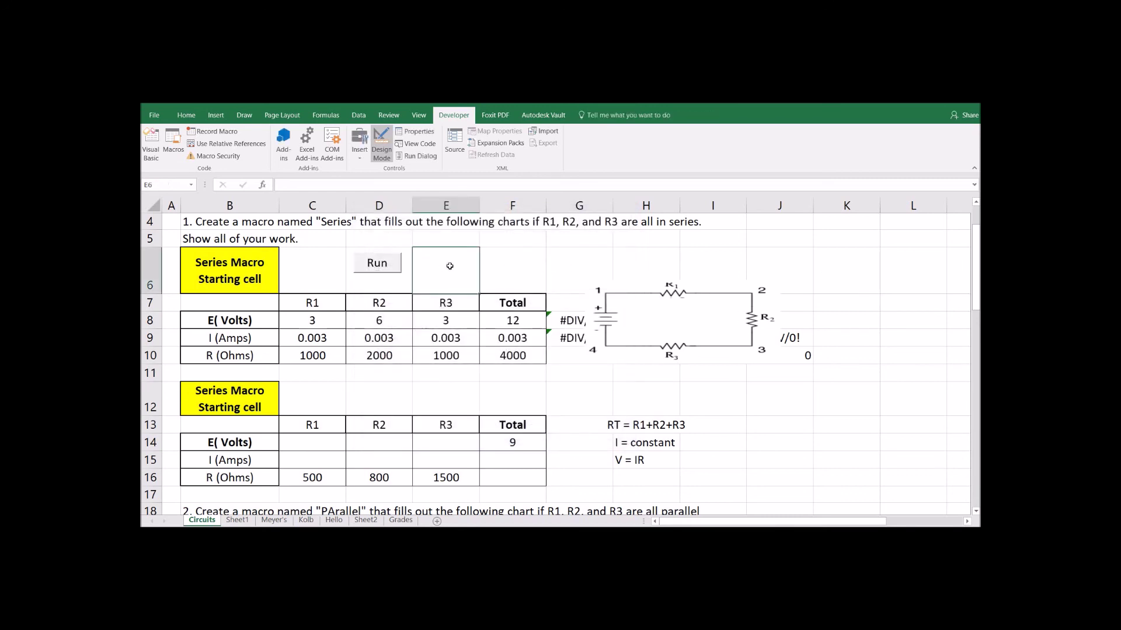
Clear the calculated voltages, currents and total resistance from the first series table, keeping its given values.
click(525, 266)
drag(340, 319, 527, 359)
key(Delete)
key(Delete)
click(502, 272)
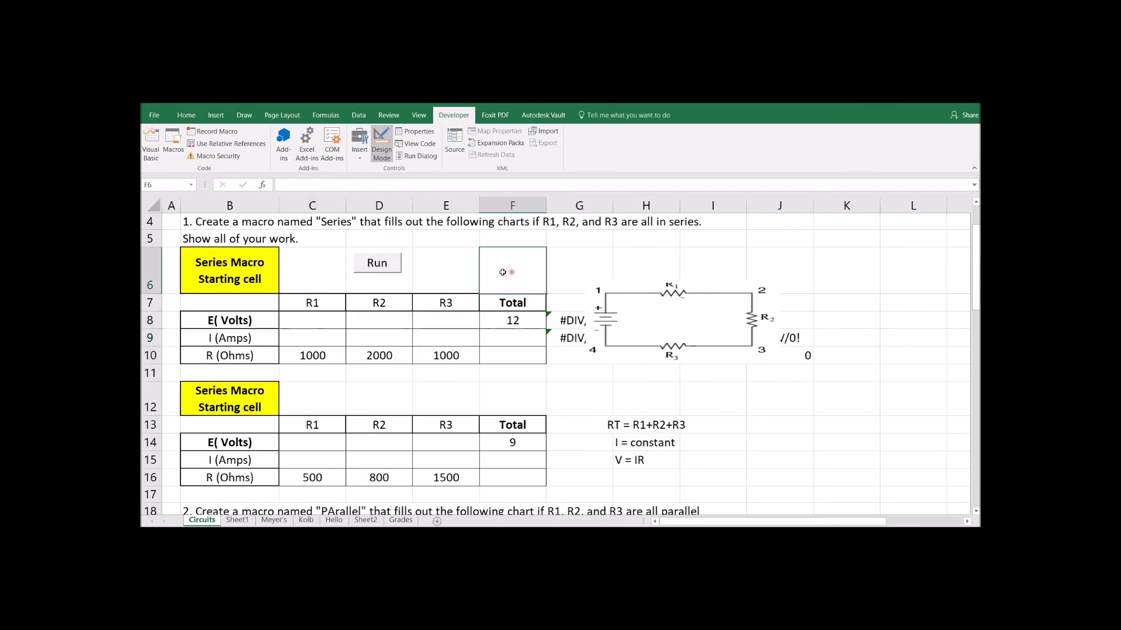
Use the worksheet button to run the Series macro from starting cell B6 and from starting cell B12.
click(216, 274)
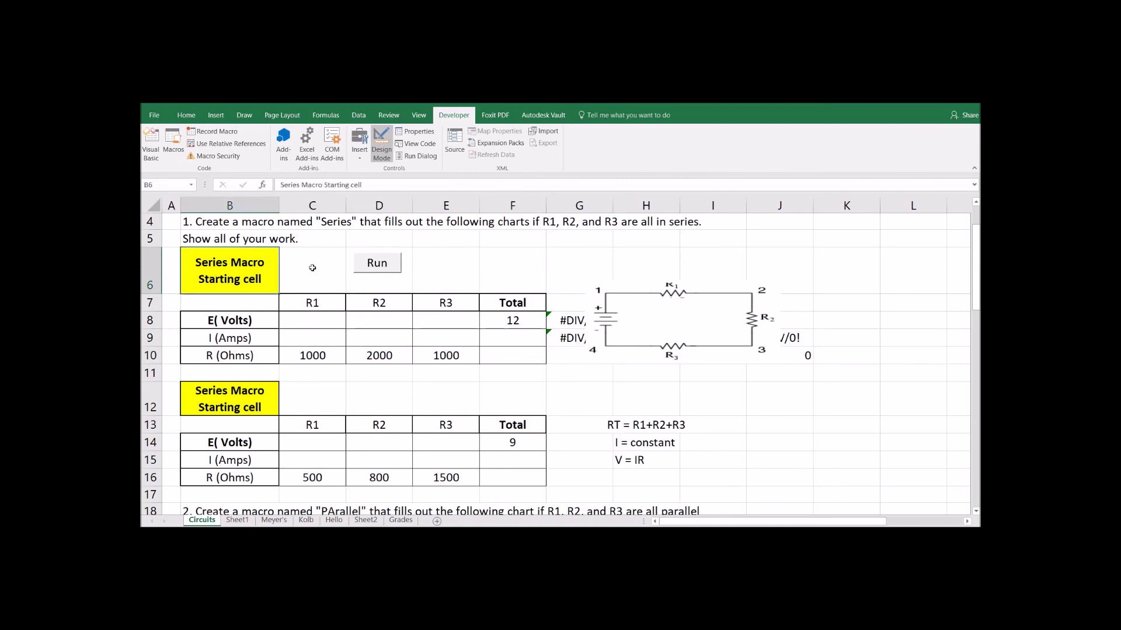
click(375, 264)
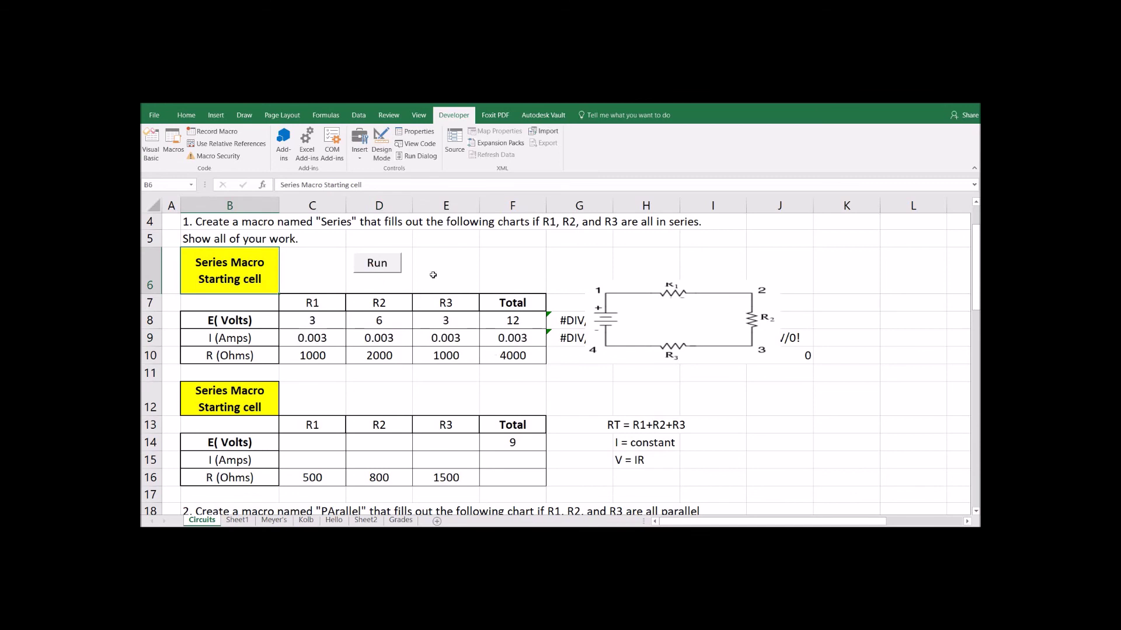
click(229, 392)
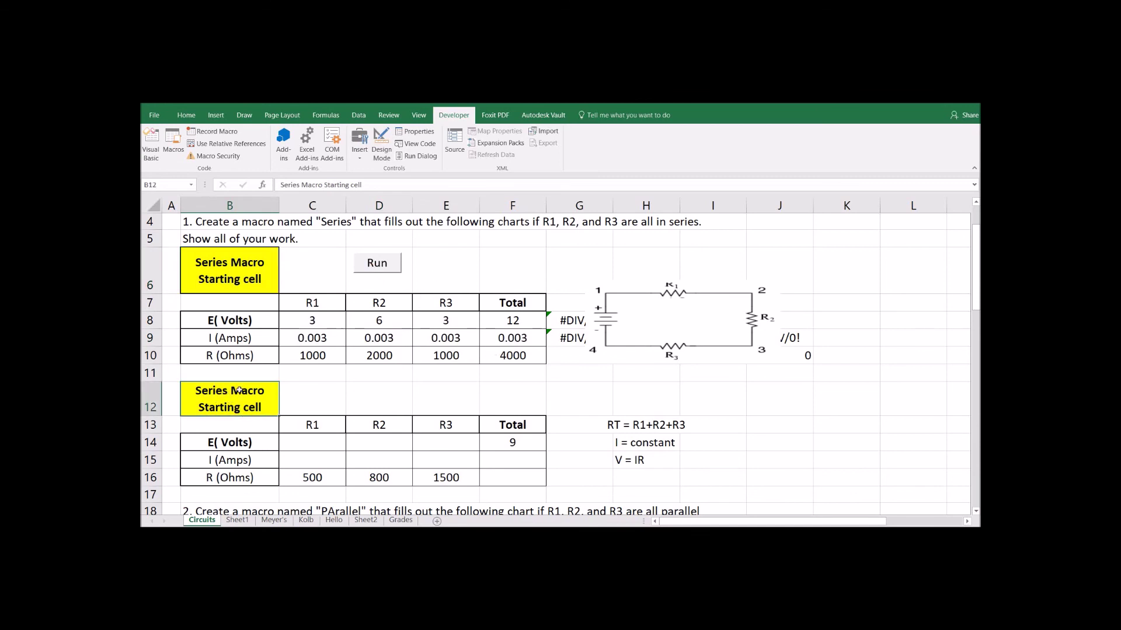
click(376, 274)
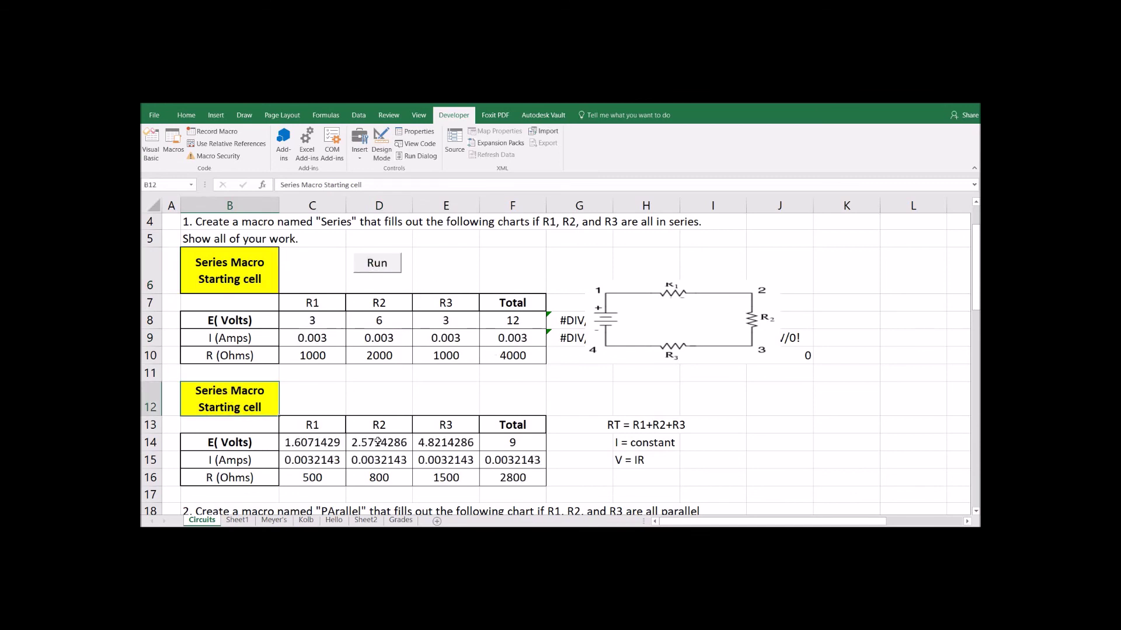
Clear the calculated voltages, currents and total resistance from the second series table, keeping its given values.
drag(325, 442, 512, 477)
key(Delete)
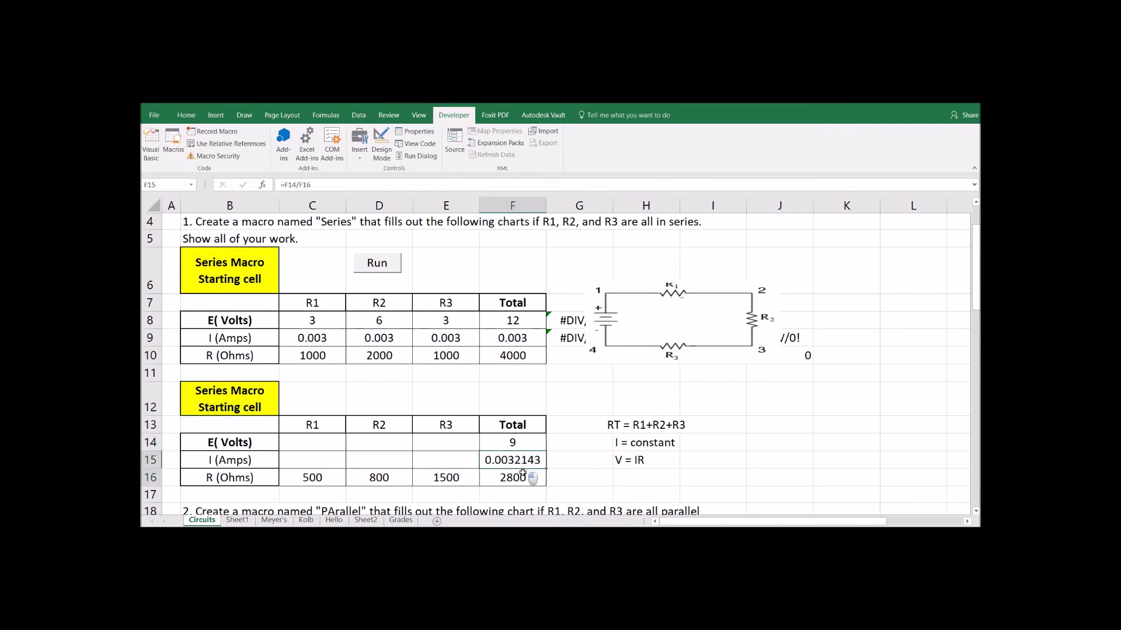
key(Delete)
click(453, 267)
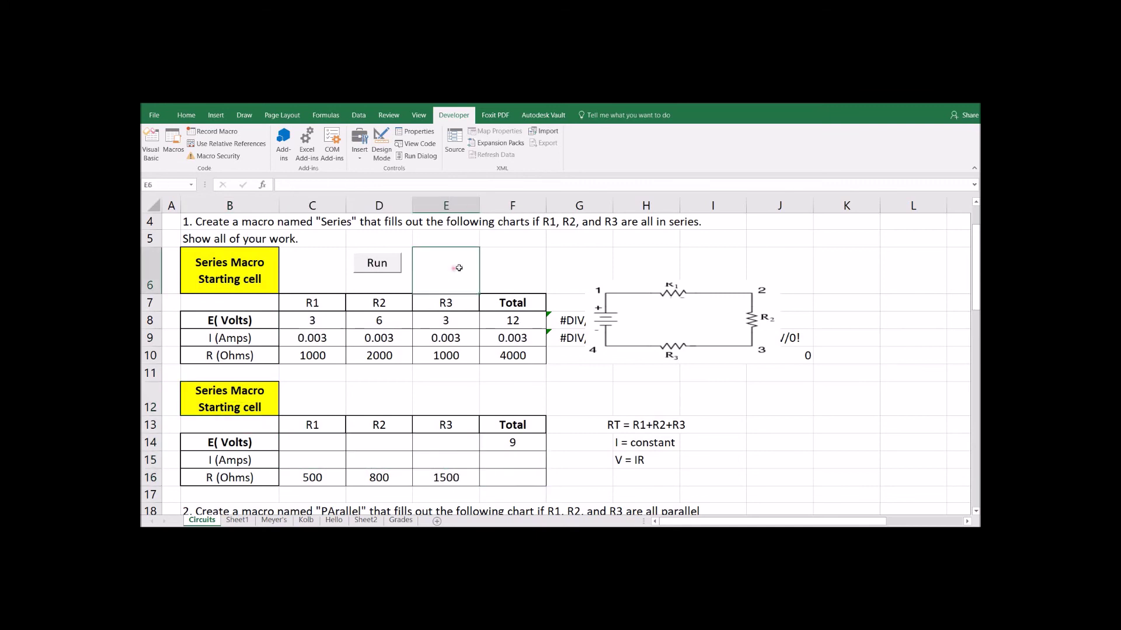
click(361, 153)
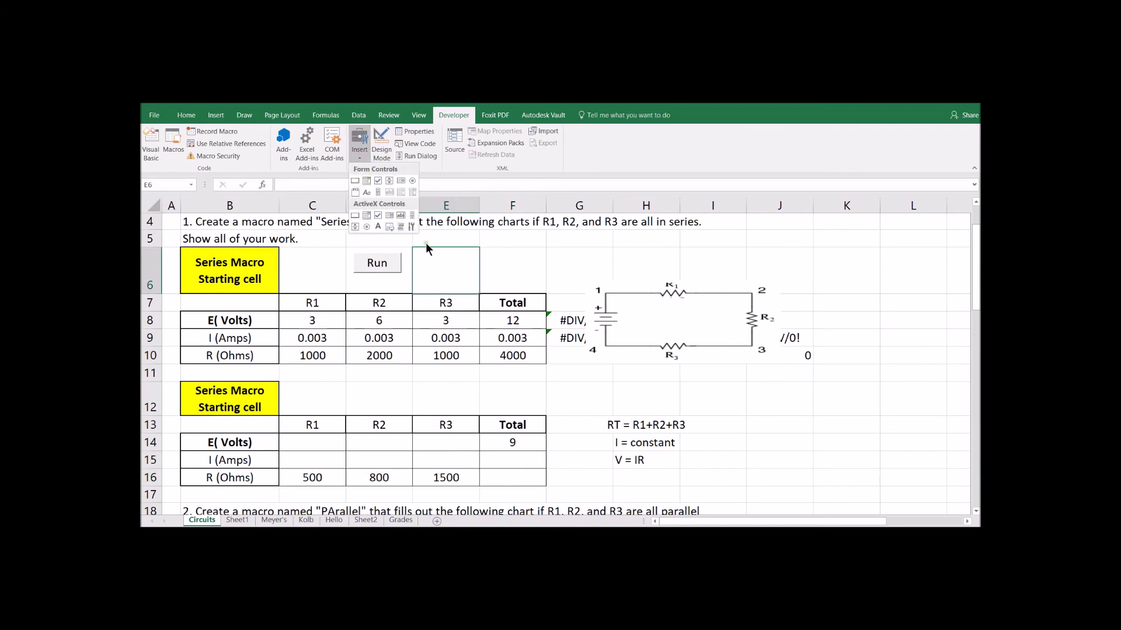
click(494, 264)
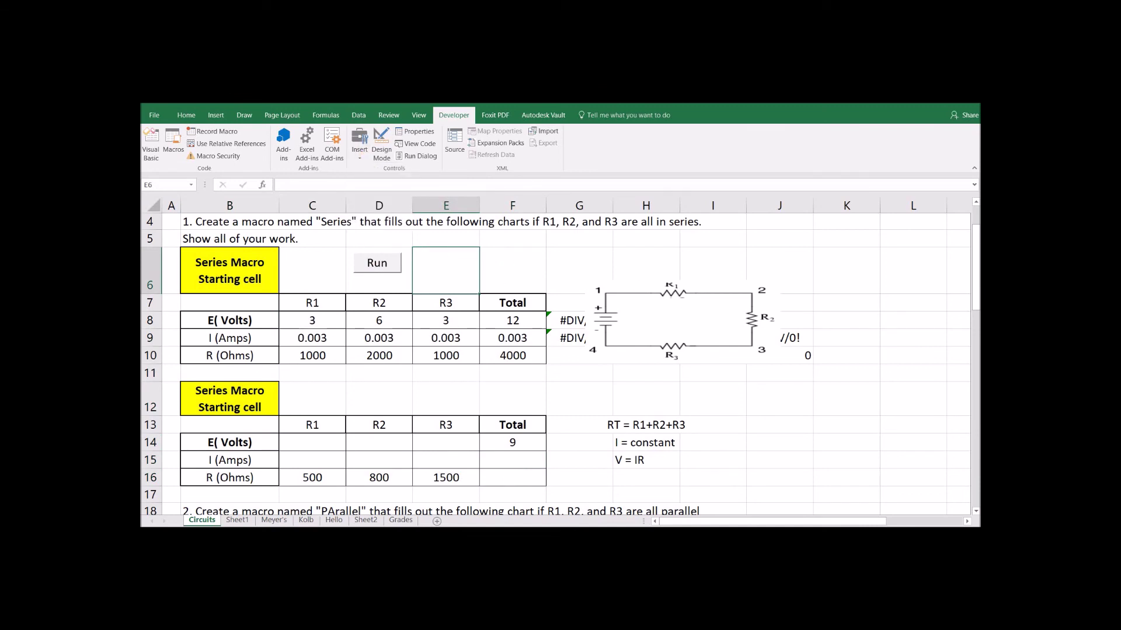